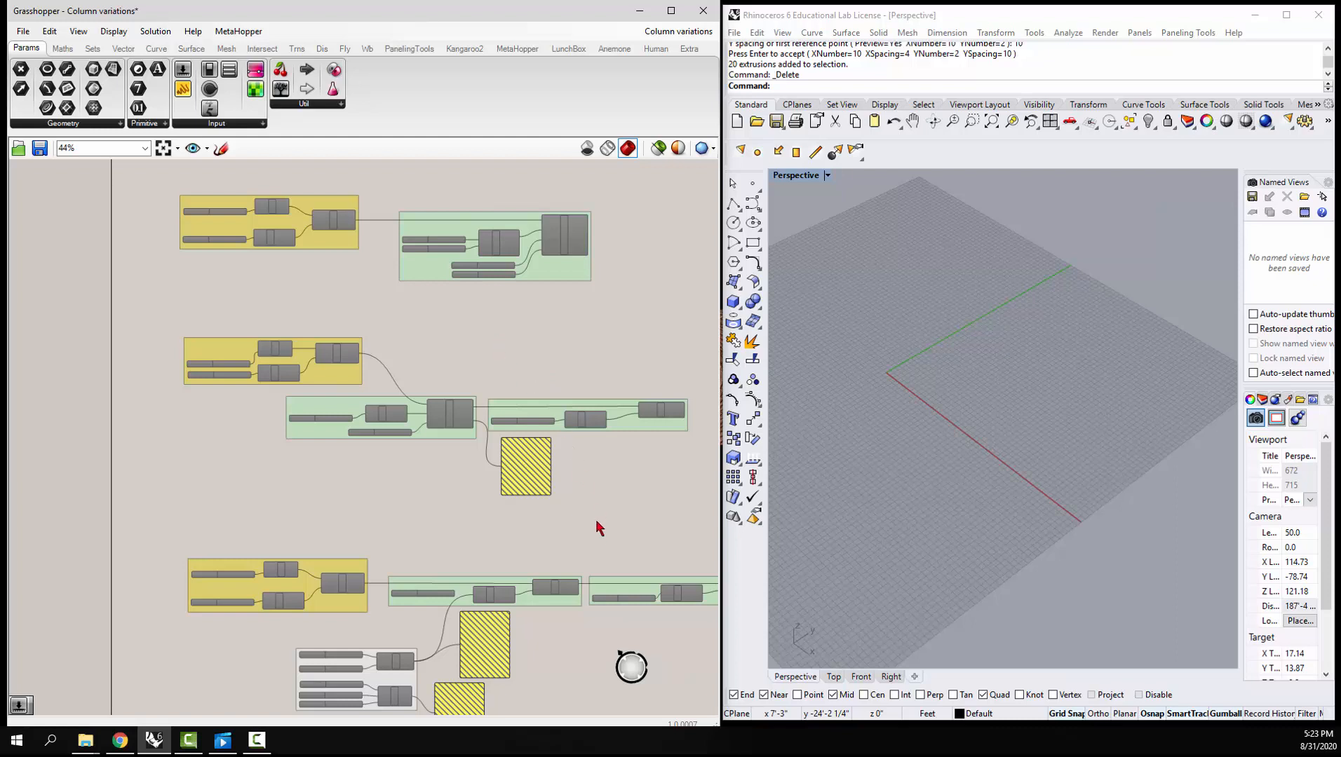
Enable all components of the "V1-2 Start with the Curve, Row" definition so its column rows are generated
right_drag(596, 536, 531, 474)
right_drag(562, 555, 530, 334)
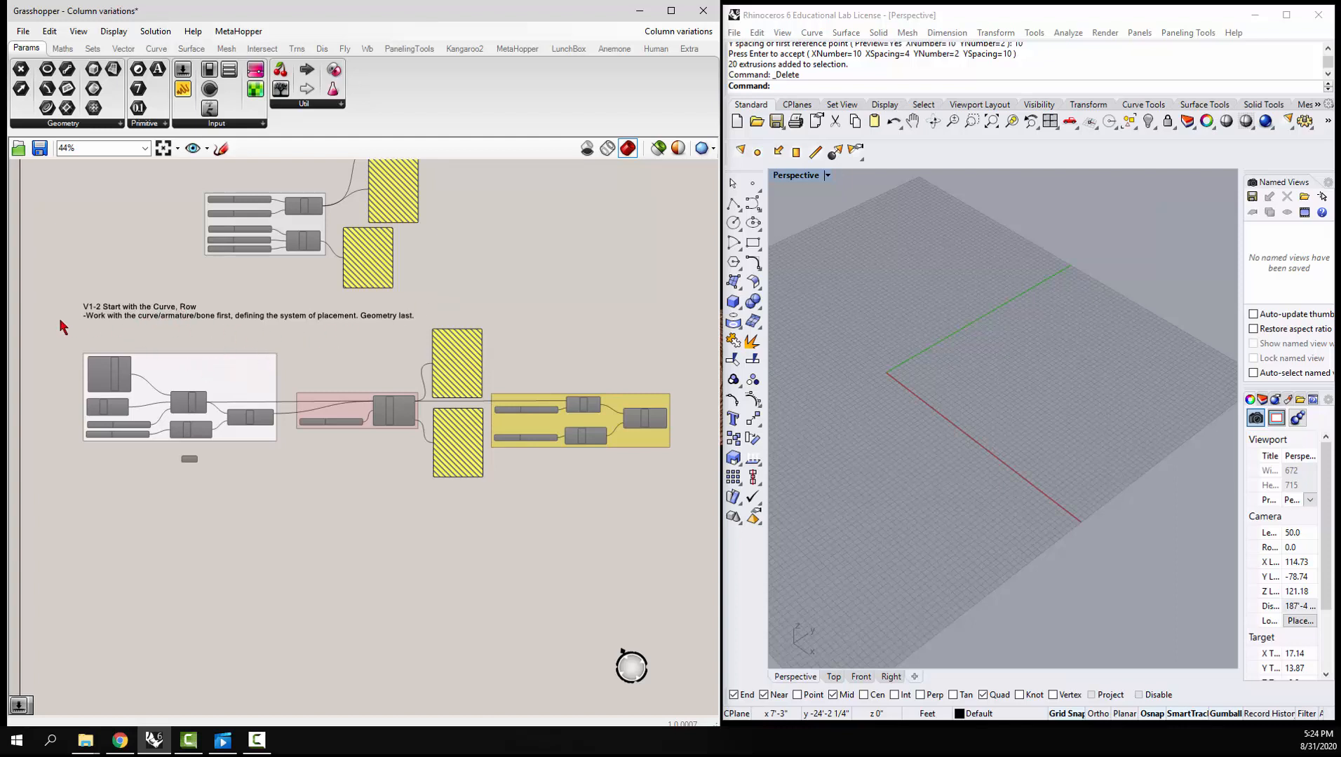
drag(58, 314, 699, 533)
right_click(546, 490)
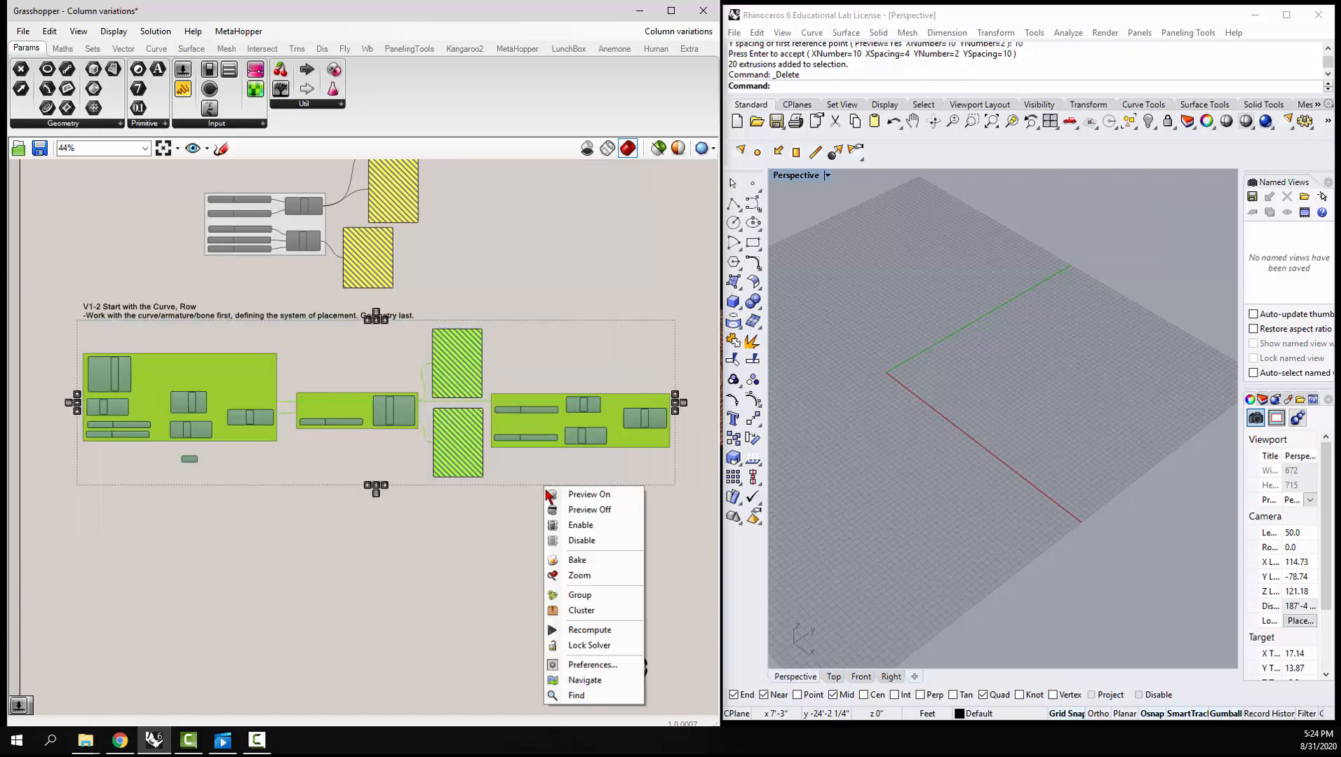
click(581, 526)
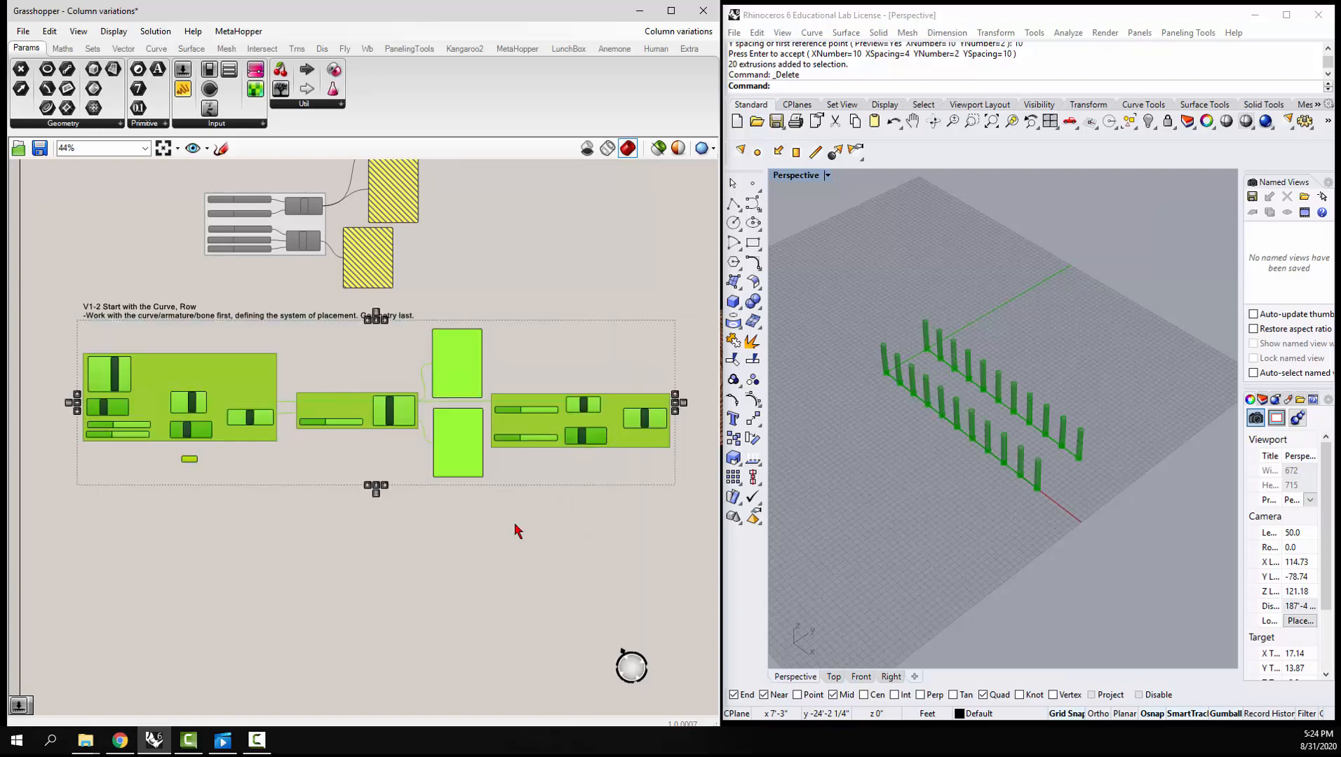
click(459, 533)
click(944, 433)
scroll(945, 432, up, 4)
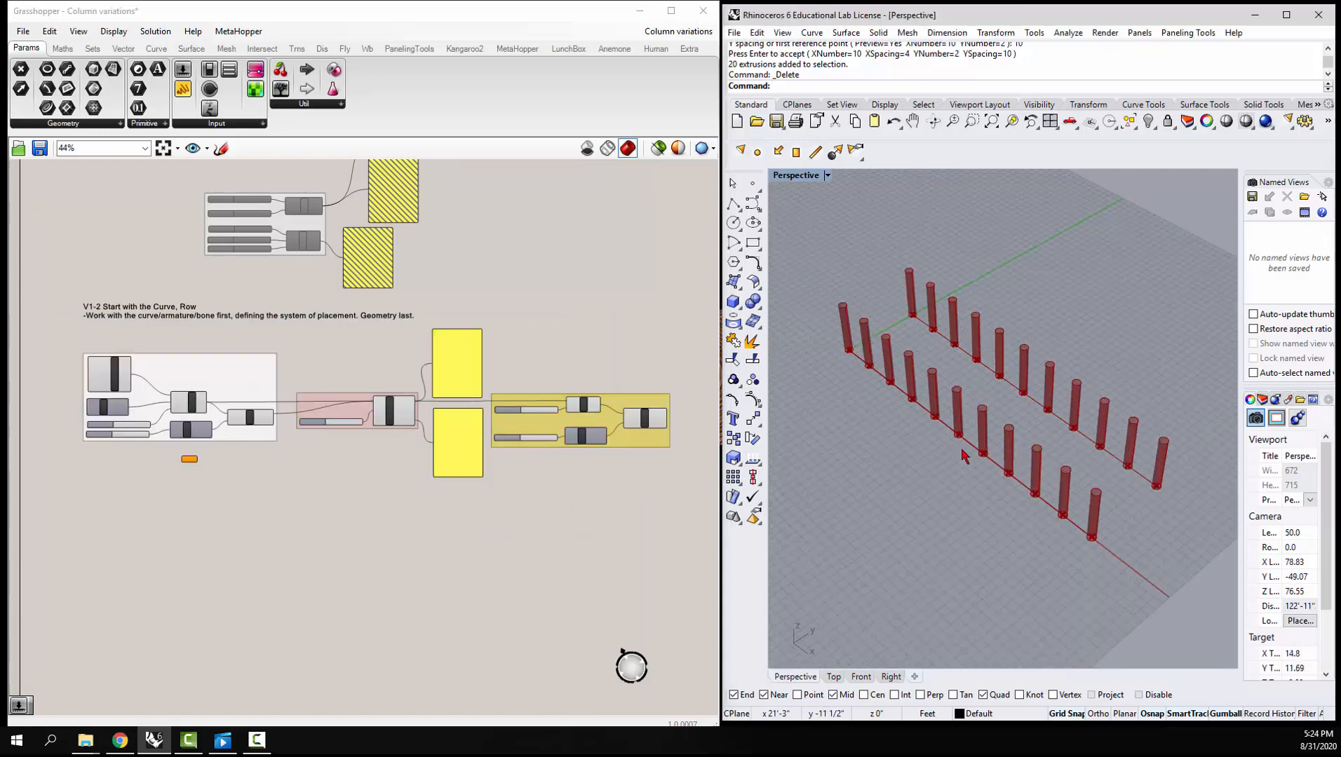
scroll(148, 419, up, 5)
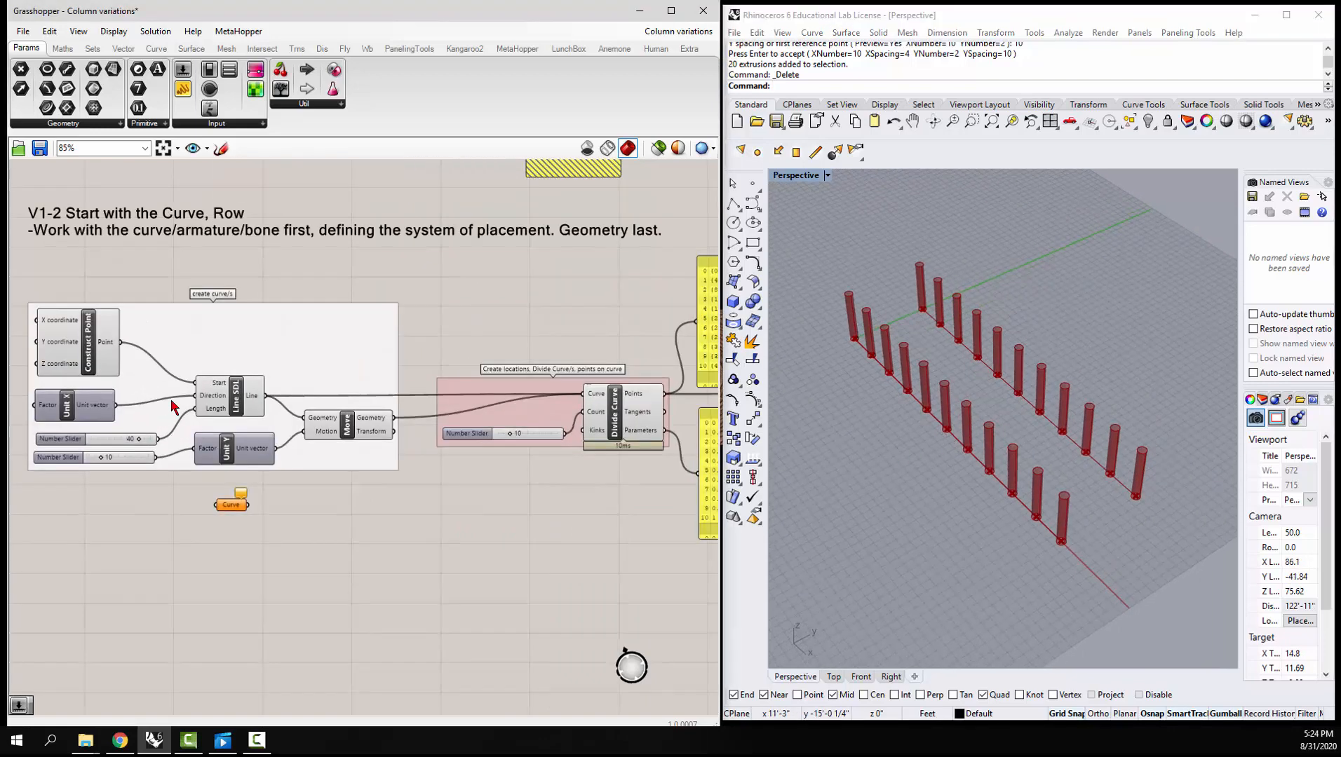
Check the Line SDL and Move previews and set the slider feeding Unit Y to 8
right_drag(335, 304, 406, 298)
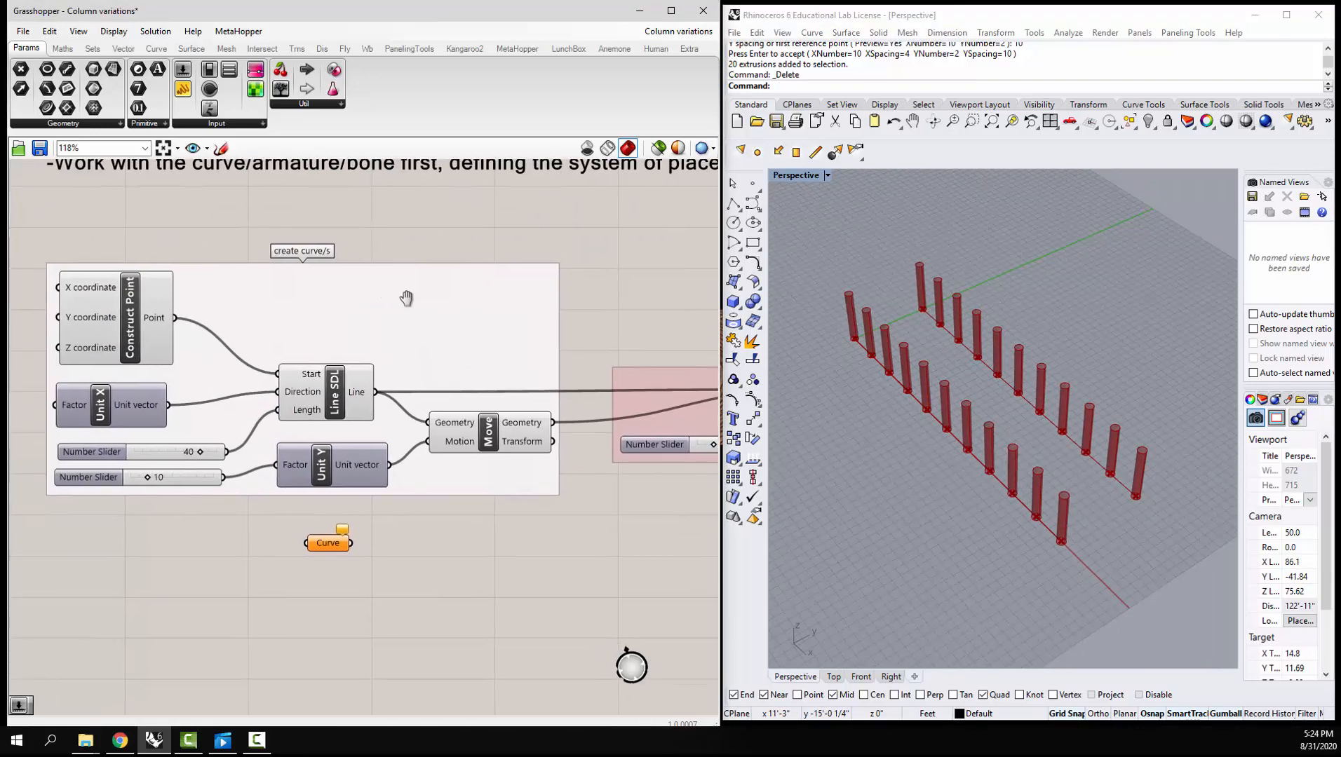
click(343, 403)
scroll(364, 429, down, 3)
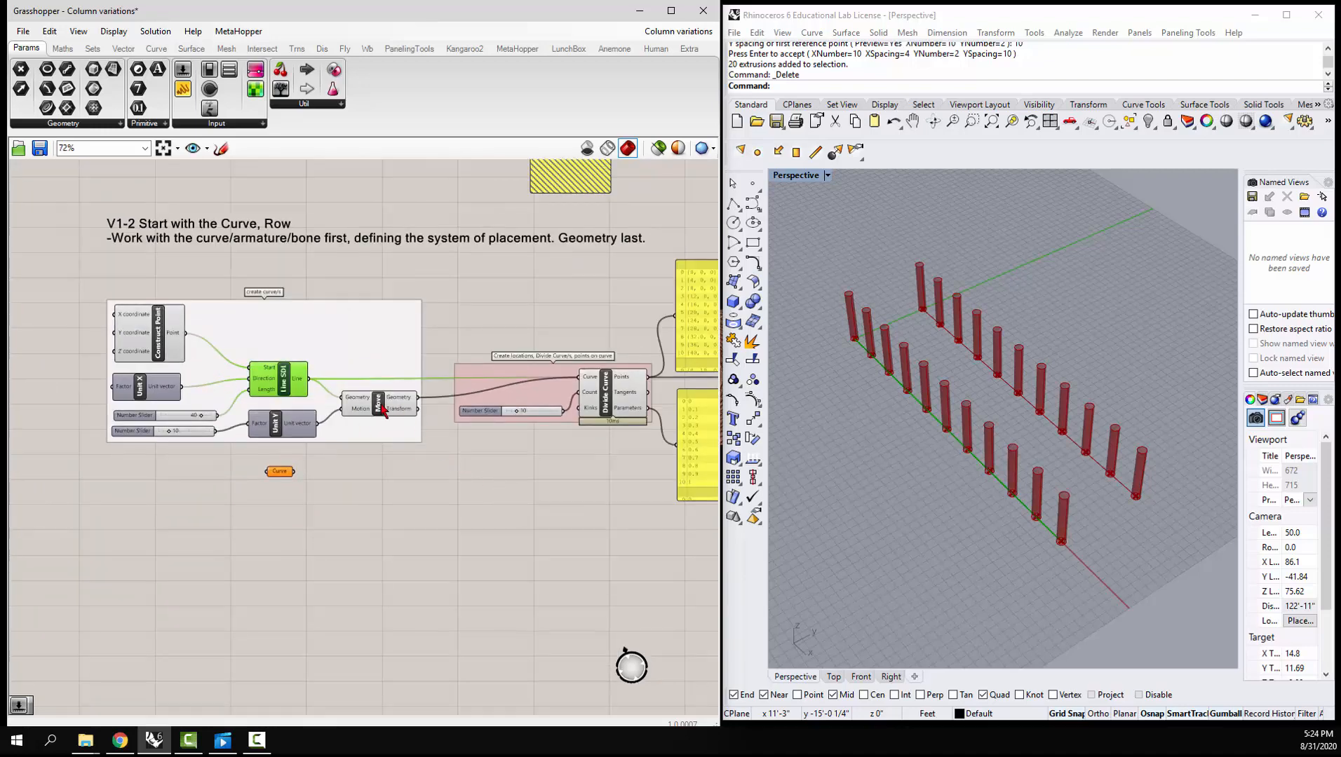
click(382, 410)
click(494, 512)
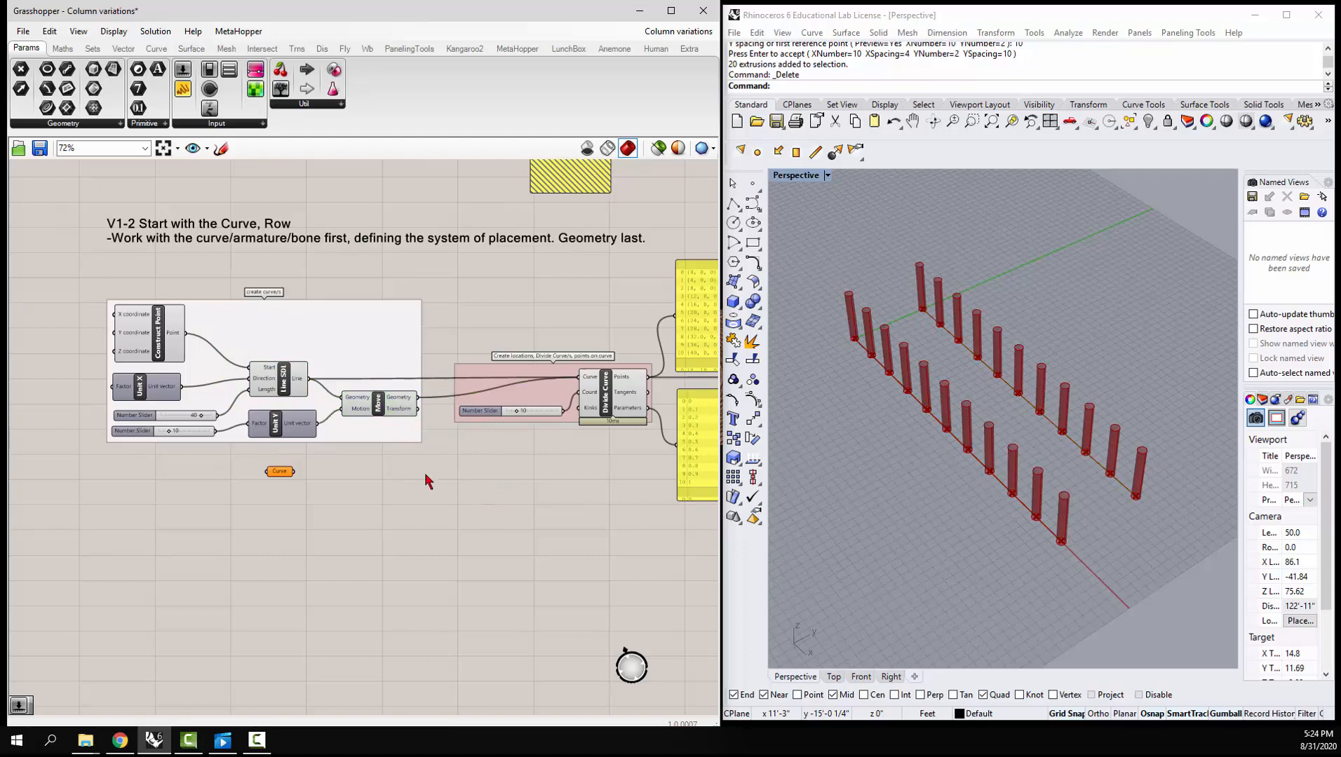
scroll(172, 436, up, 2)
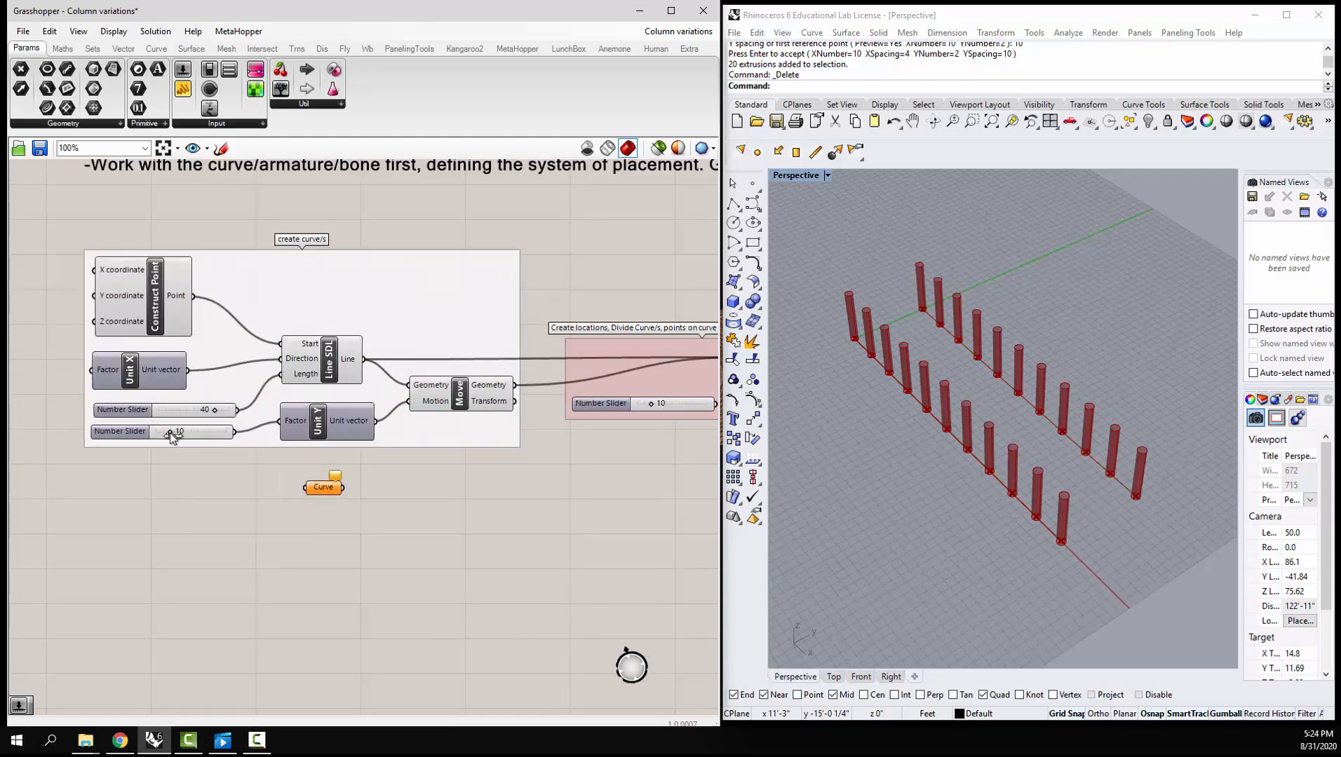
mouse_move(170, 433)
mouse_down()
mouse_move(184, 433)
mouse_move(167, 433)
mouse_up()
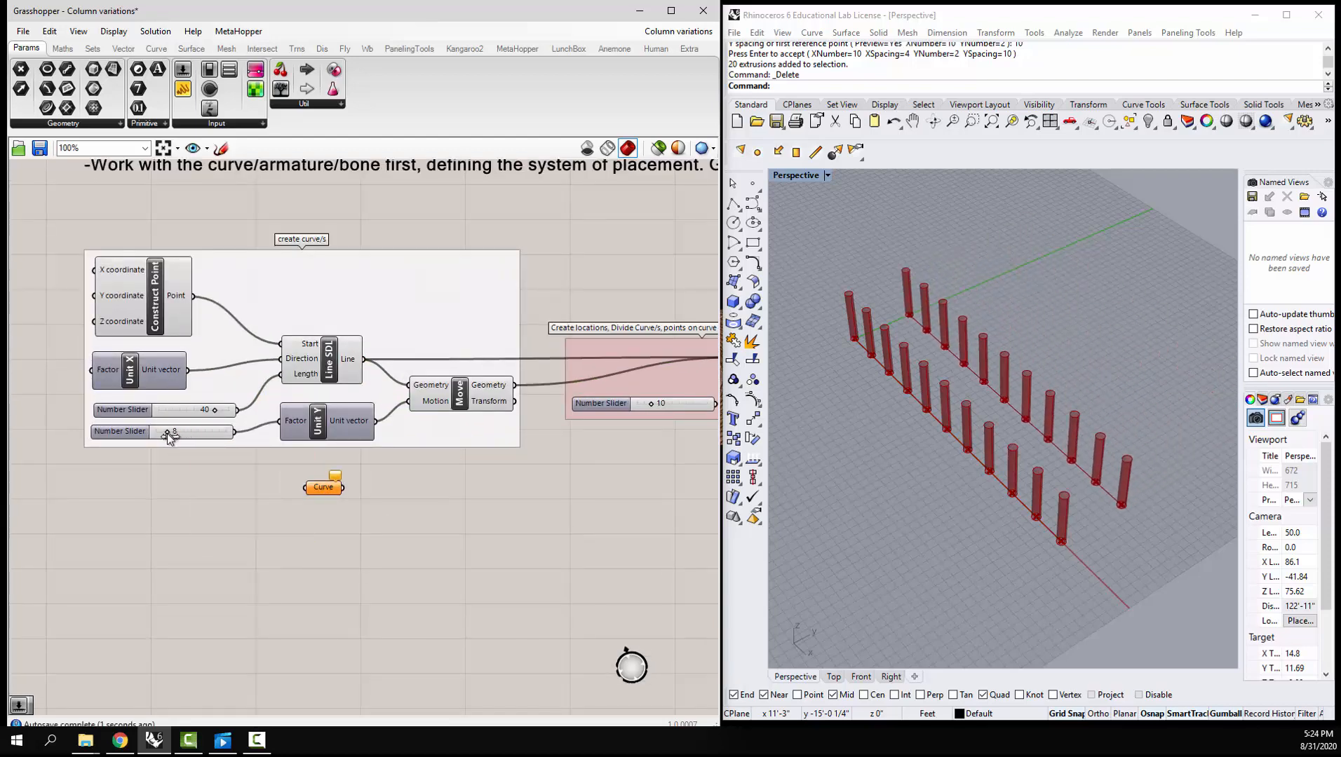
Examine the Divide Curve locations group and the circle-and-extrusion group that creates the columns
scroll(239, 384, down, 3)
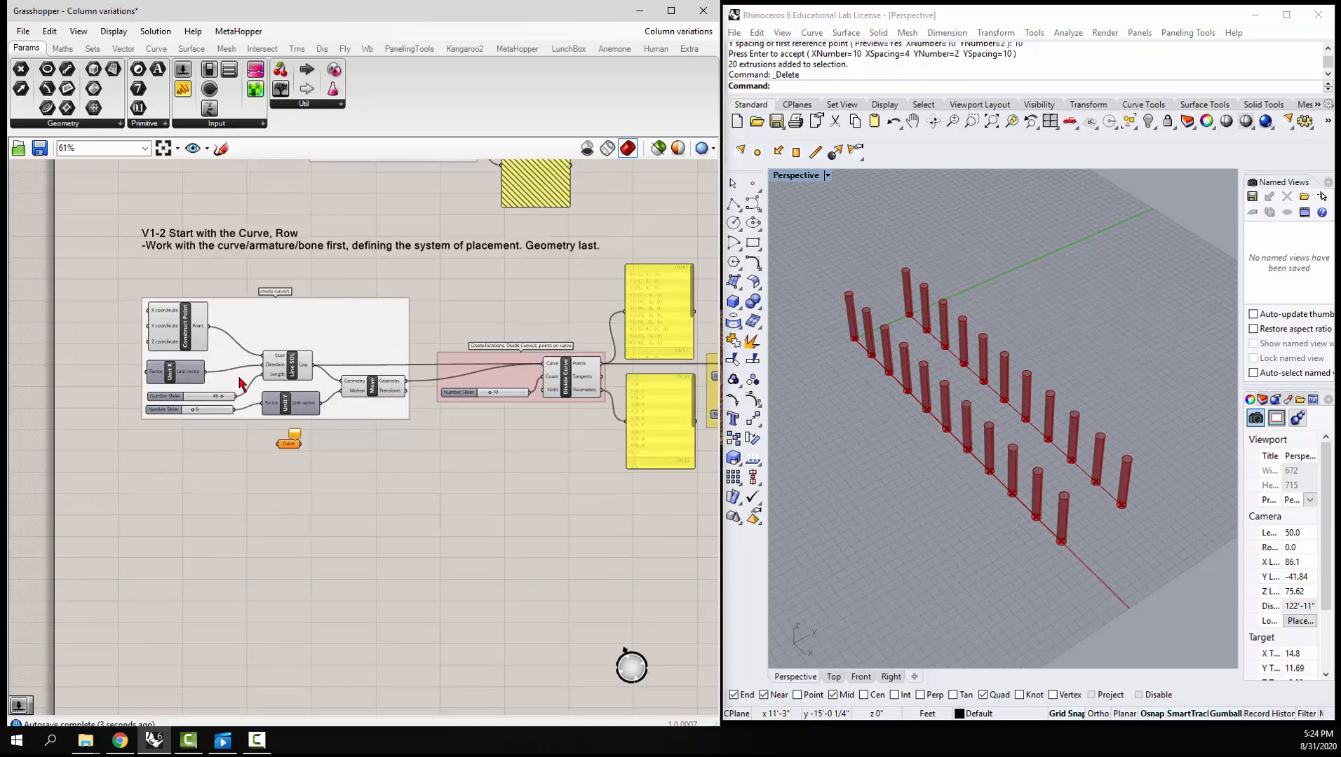
scroll(245, 371, down, 2)
scroll(331, 421, up, 4)
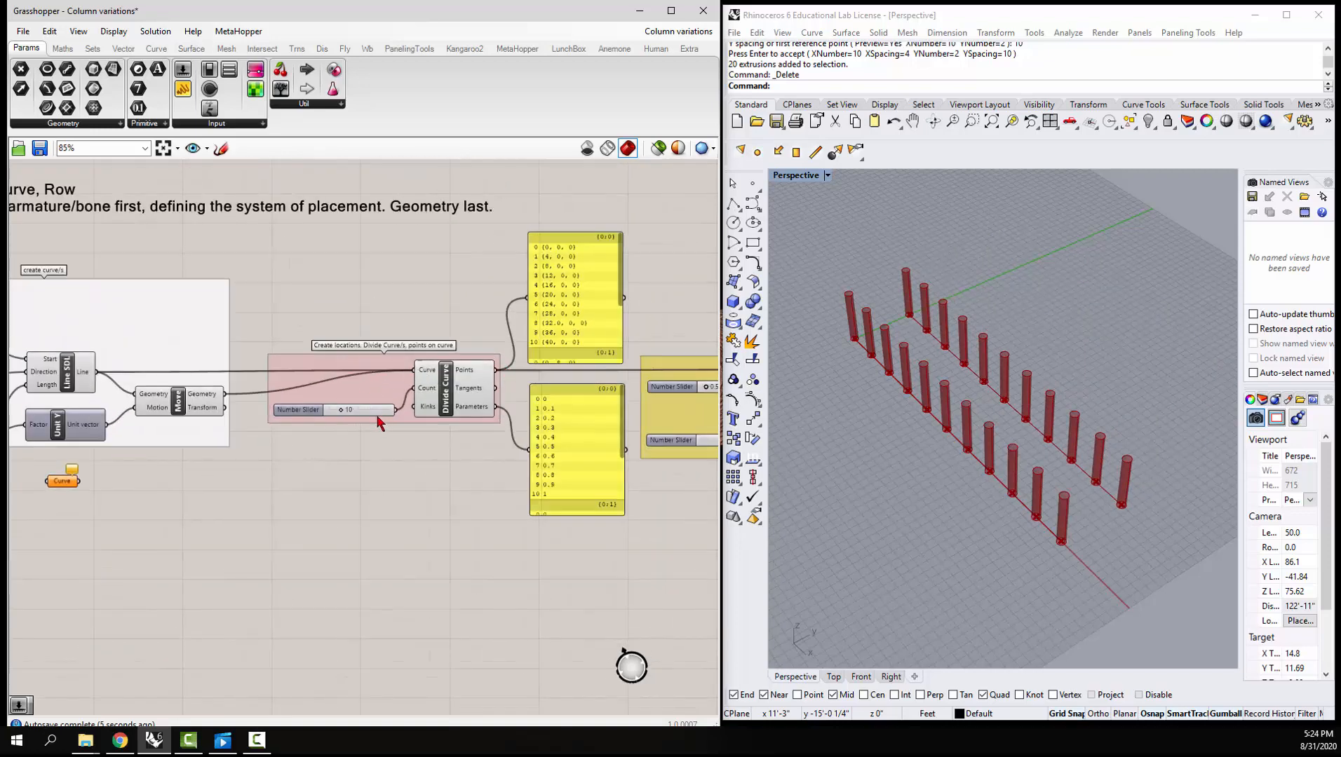
right_drag(677, 501, 403, 439)
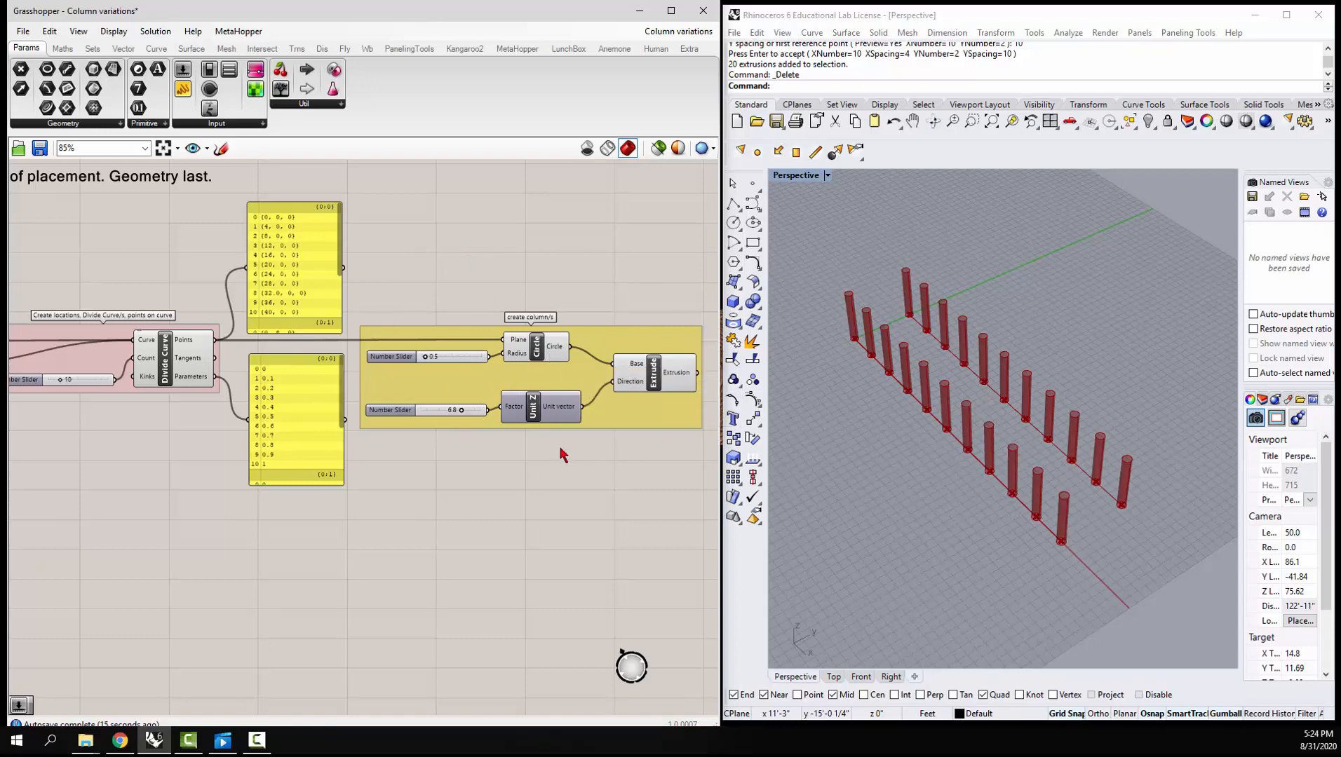
scroll(563, 454, down, 3)
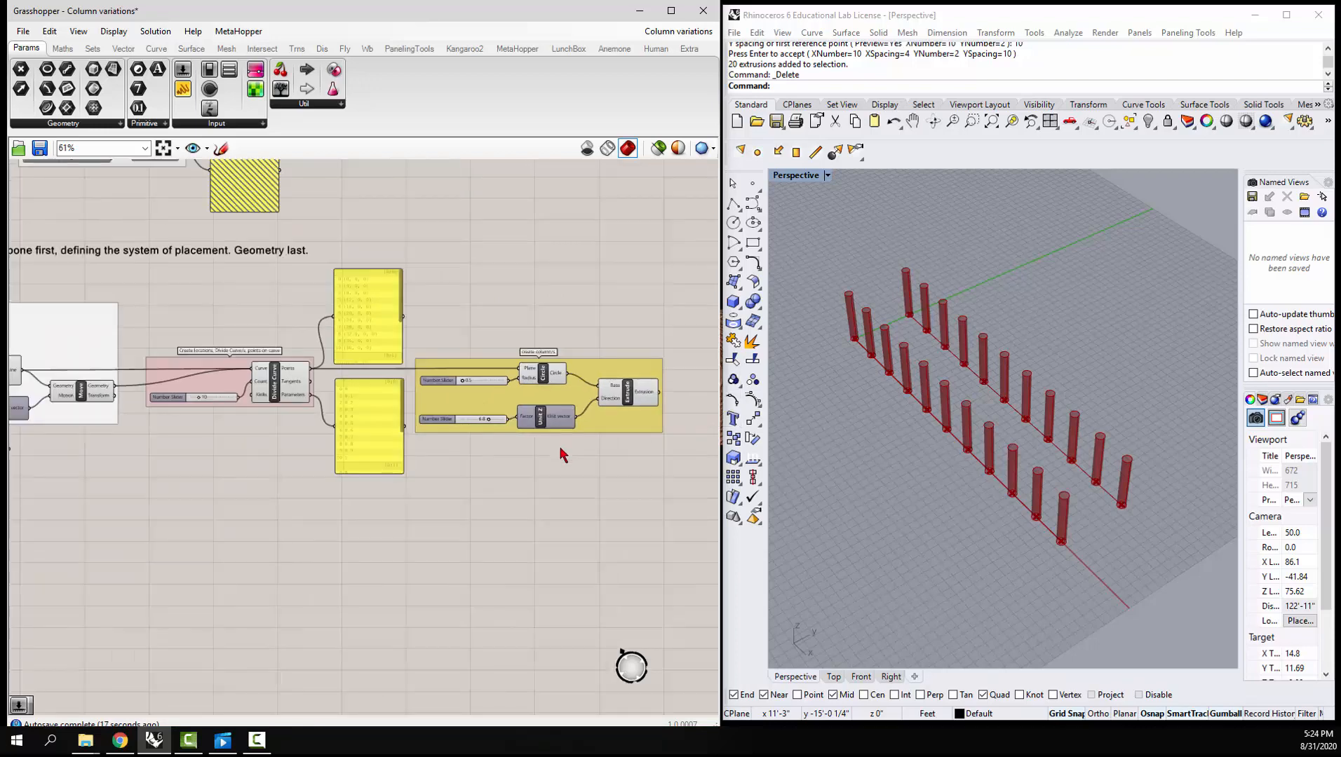
scroll(563, 279, down, 3)
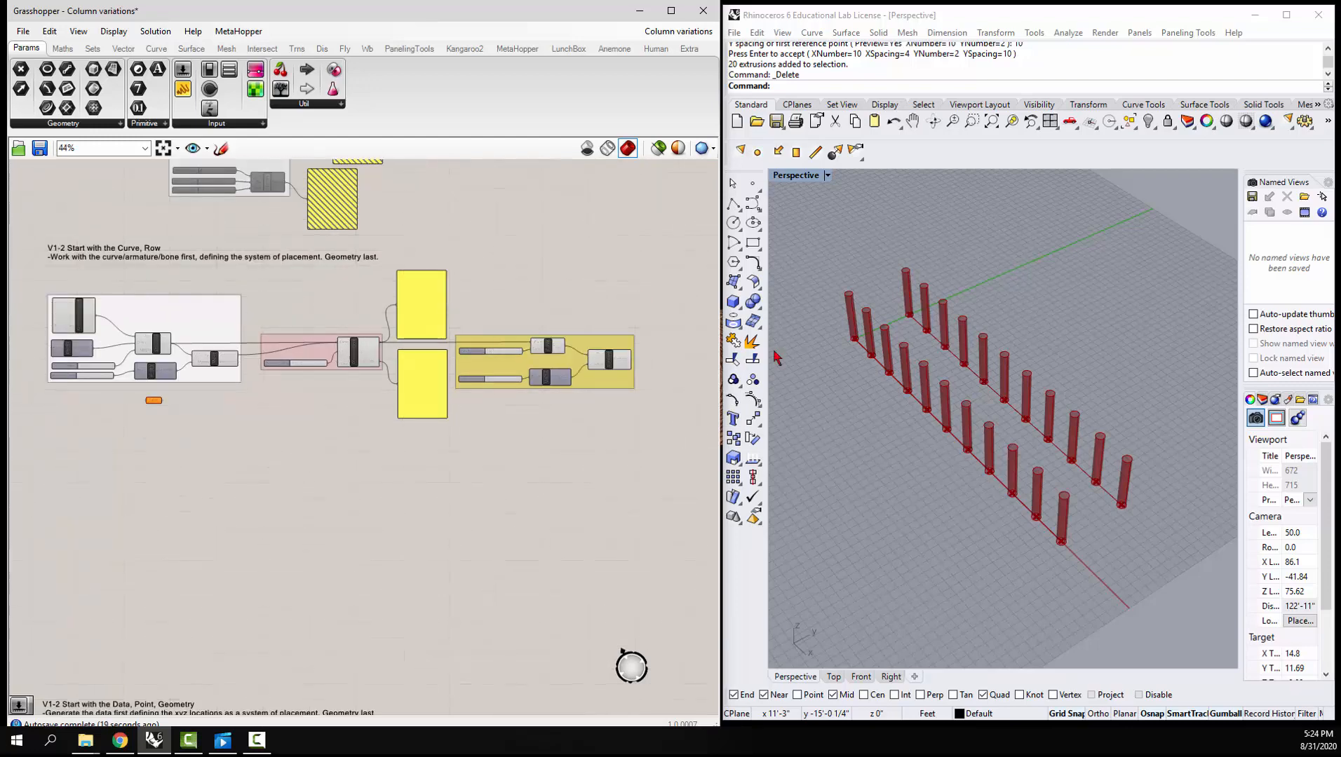
In Rhino, draw a freeform degree-3 curve through five control points on the ground plane, away from the column rows
click(1040, 410)
scroll(1040, 410, down, 5)
right_drag(913, 455, 779, 461)
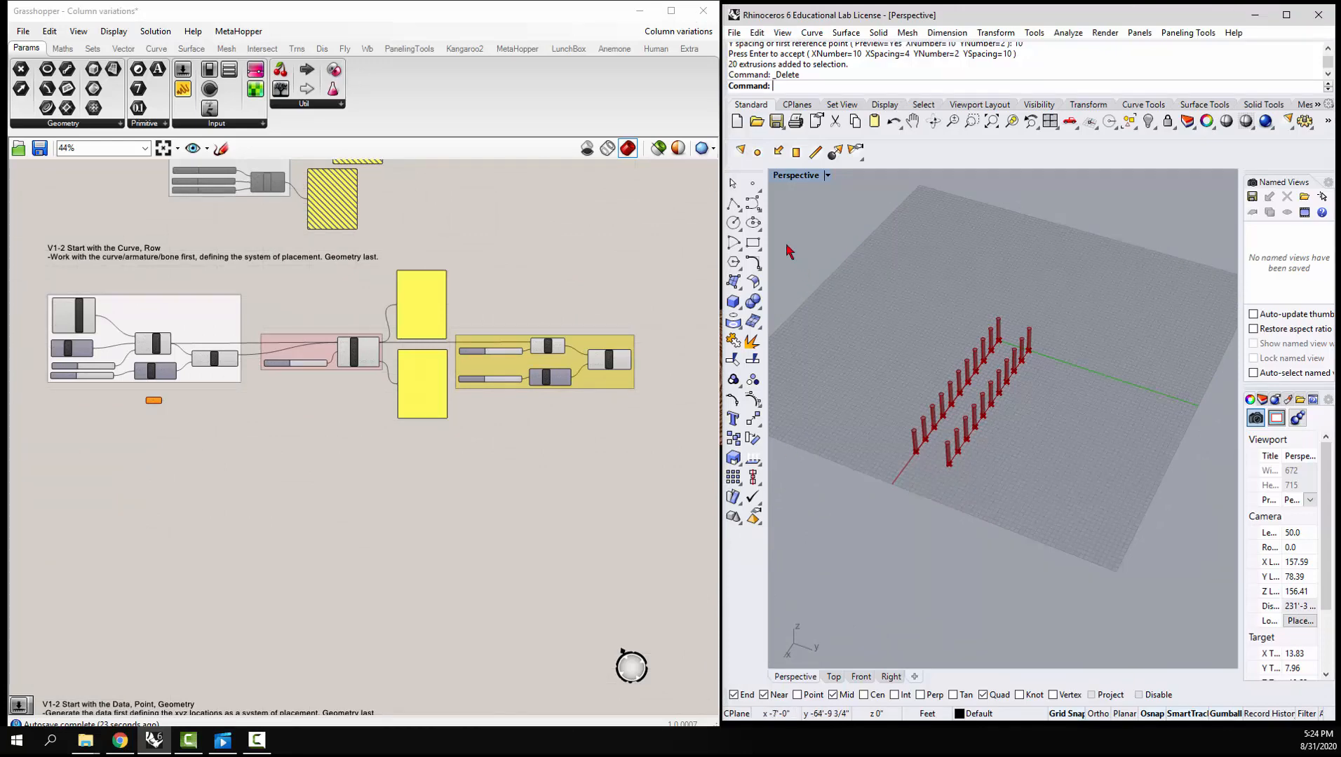
click(752, 205)
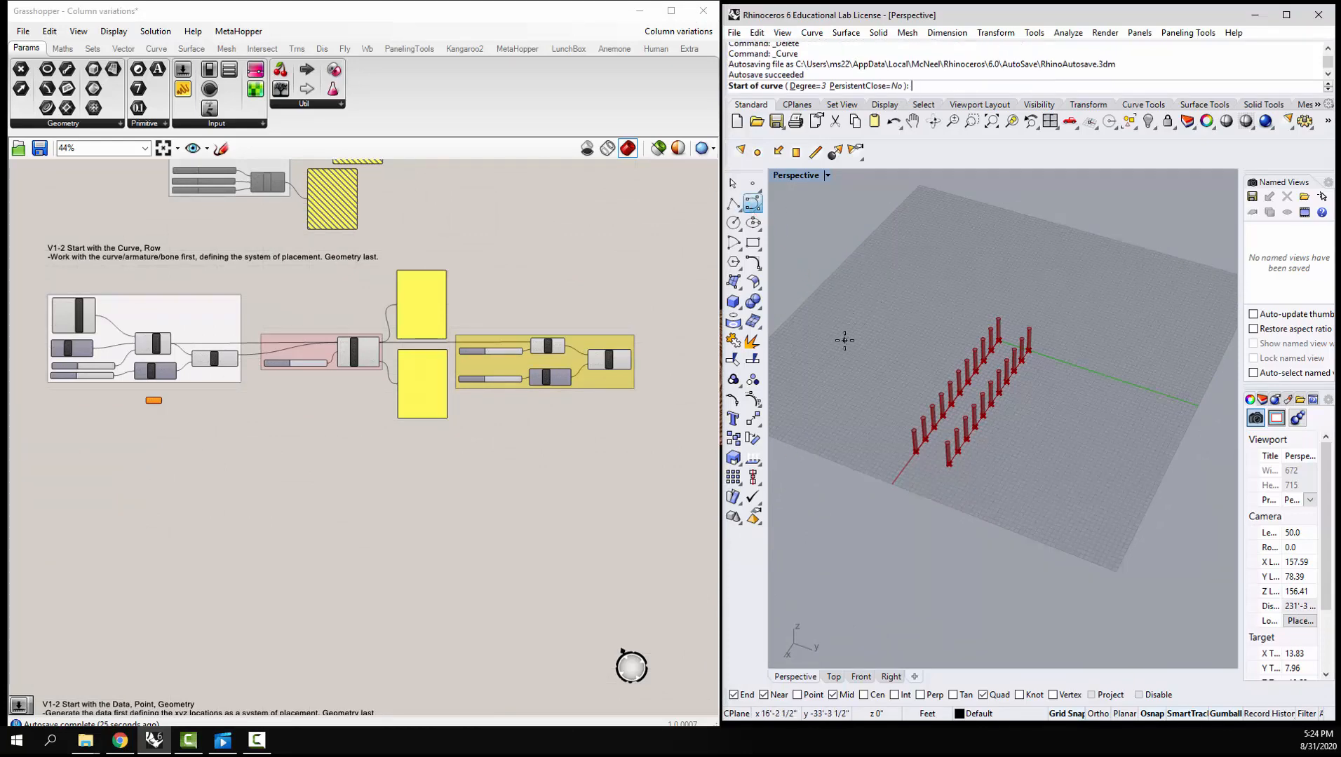
click(844, 341)
click(874, 287)
click(942, 280)
click(1007, 289)
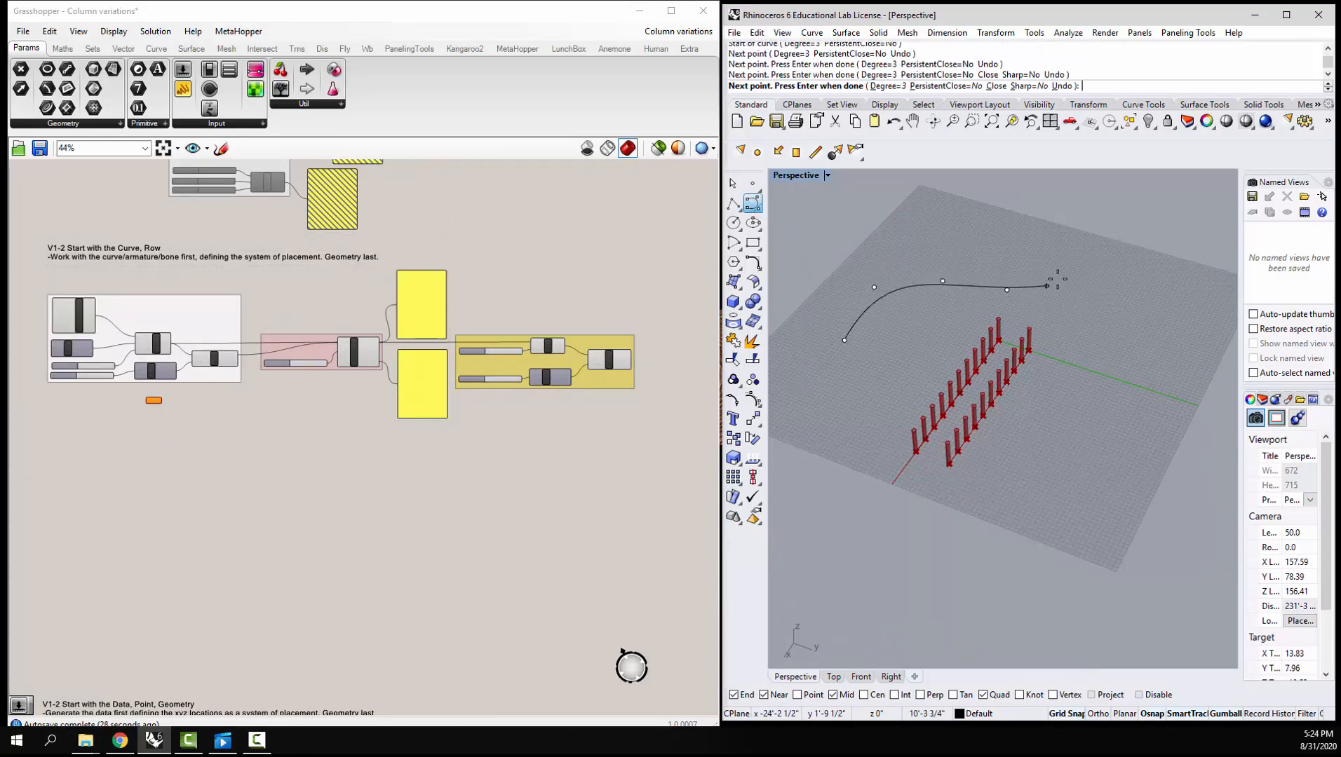
click(1066, 248)
right_click(1066, 248)
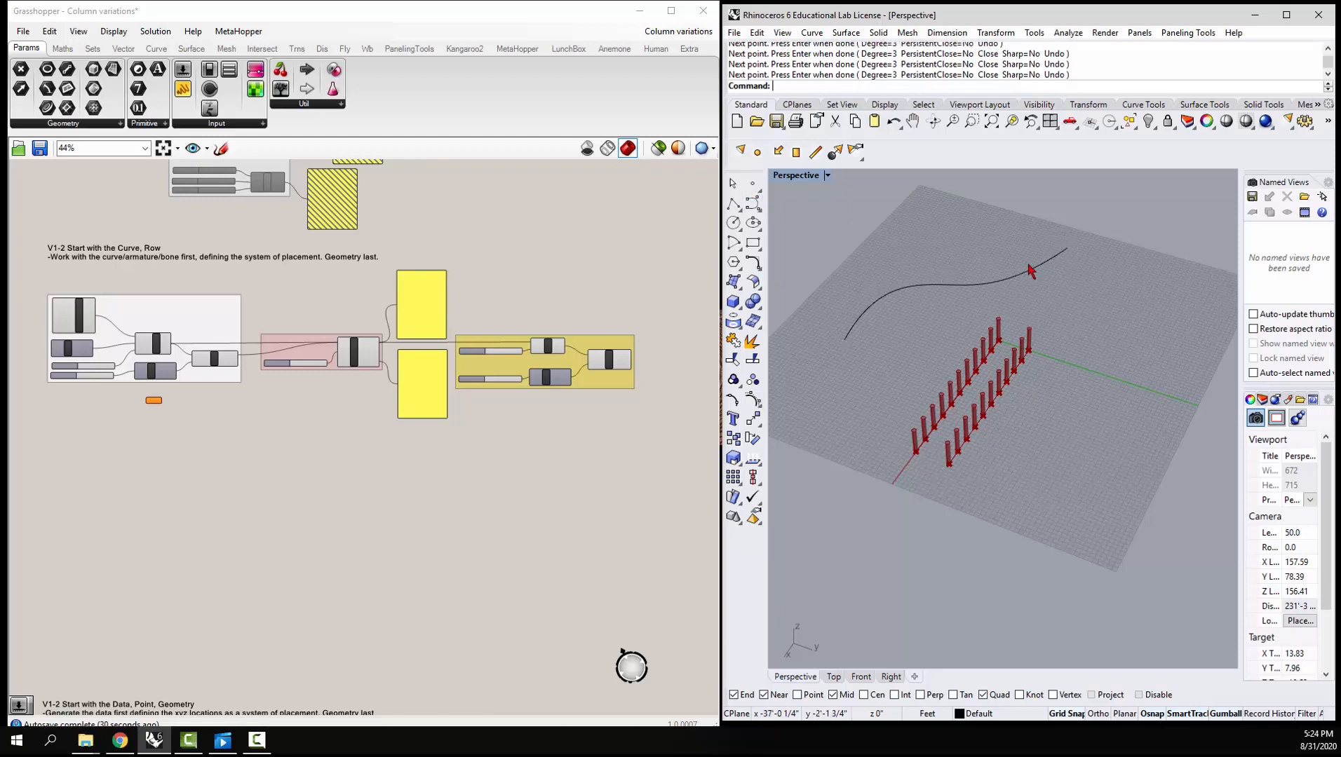
Reference the newly drawn Rhino curve in the Curve parameter below the create curve/s group
right_click(146, 399)
click(284, 535)
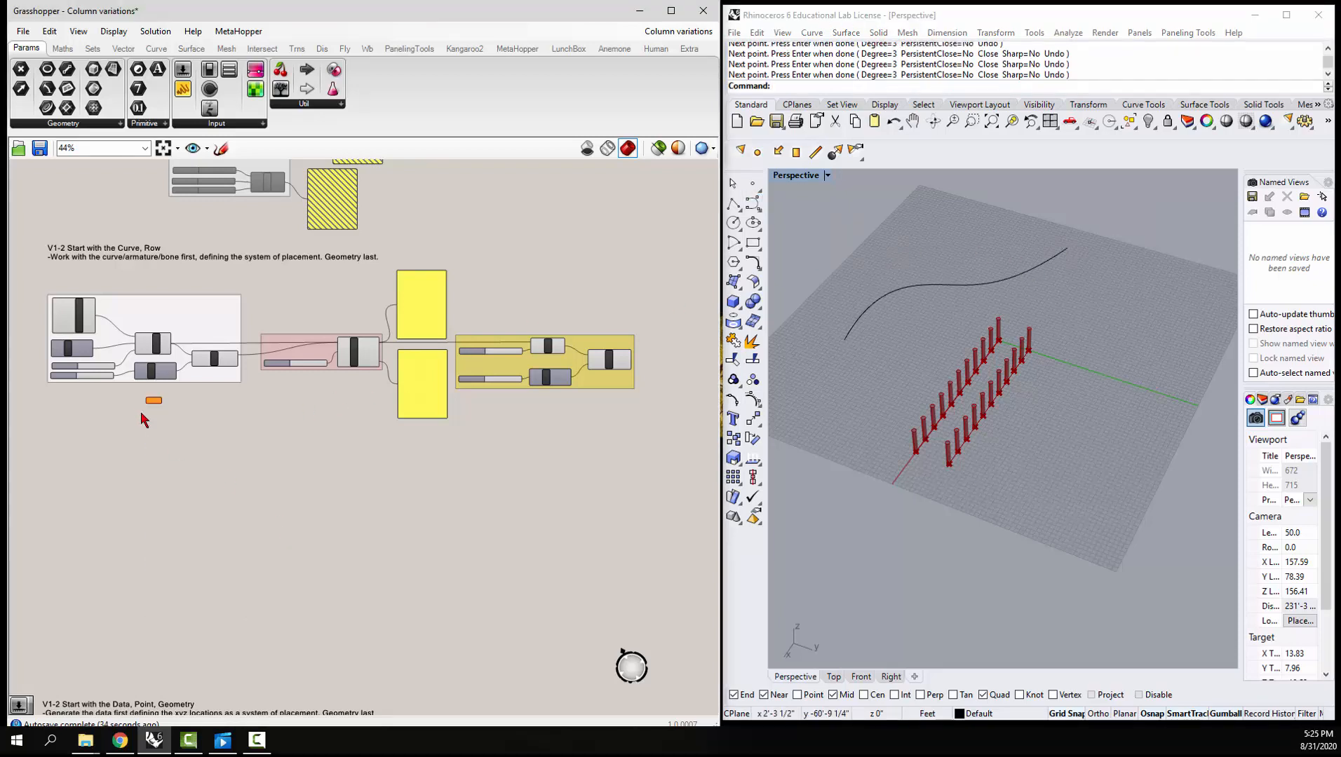
scroll(143, 420, up, 3)
right_click(145, 420)
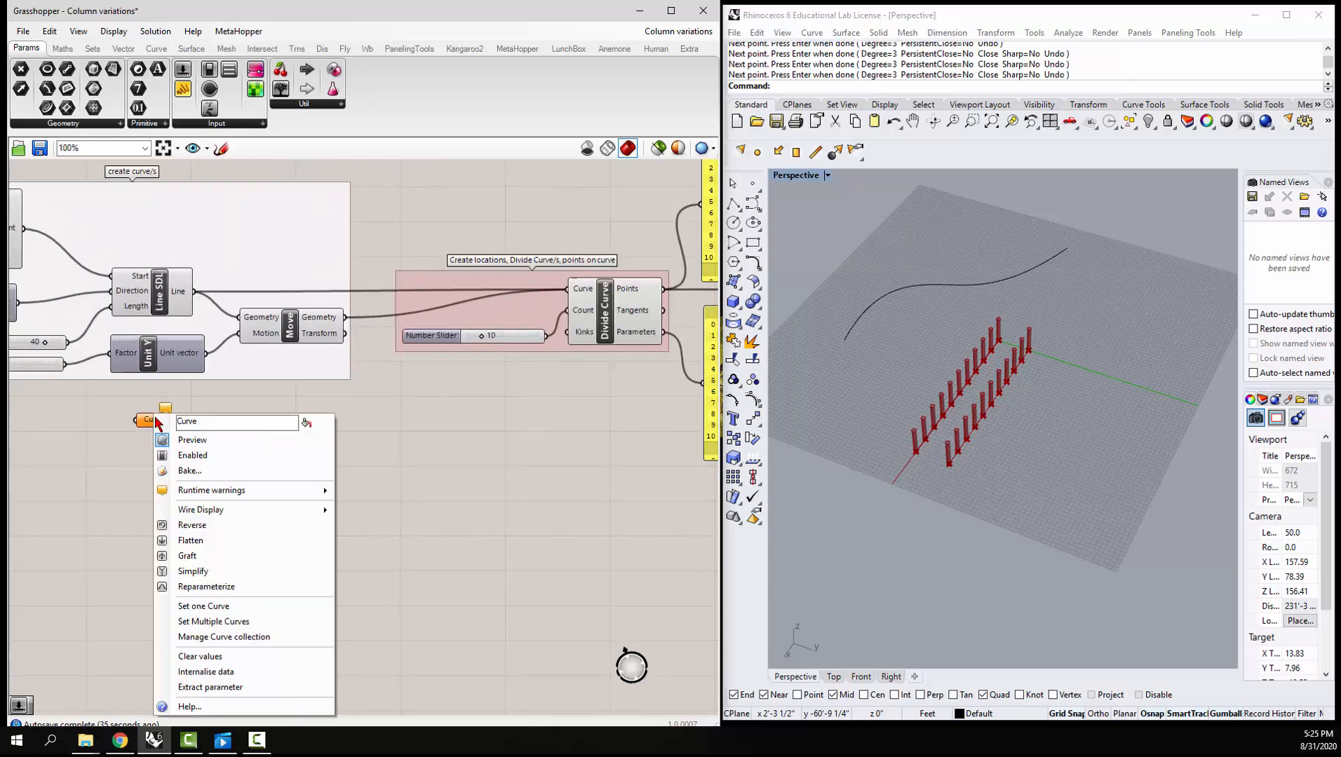
click(230, 607)
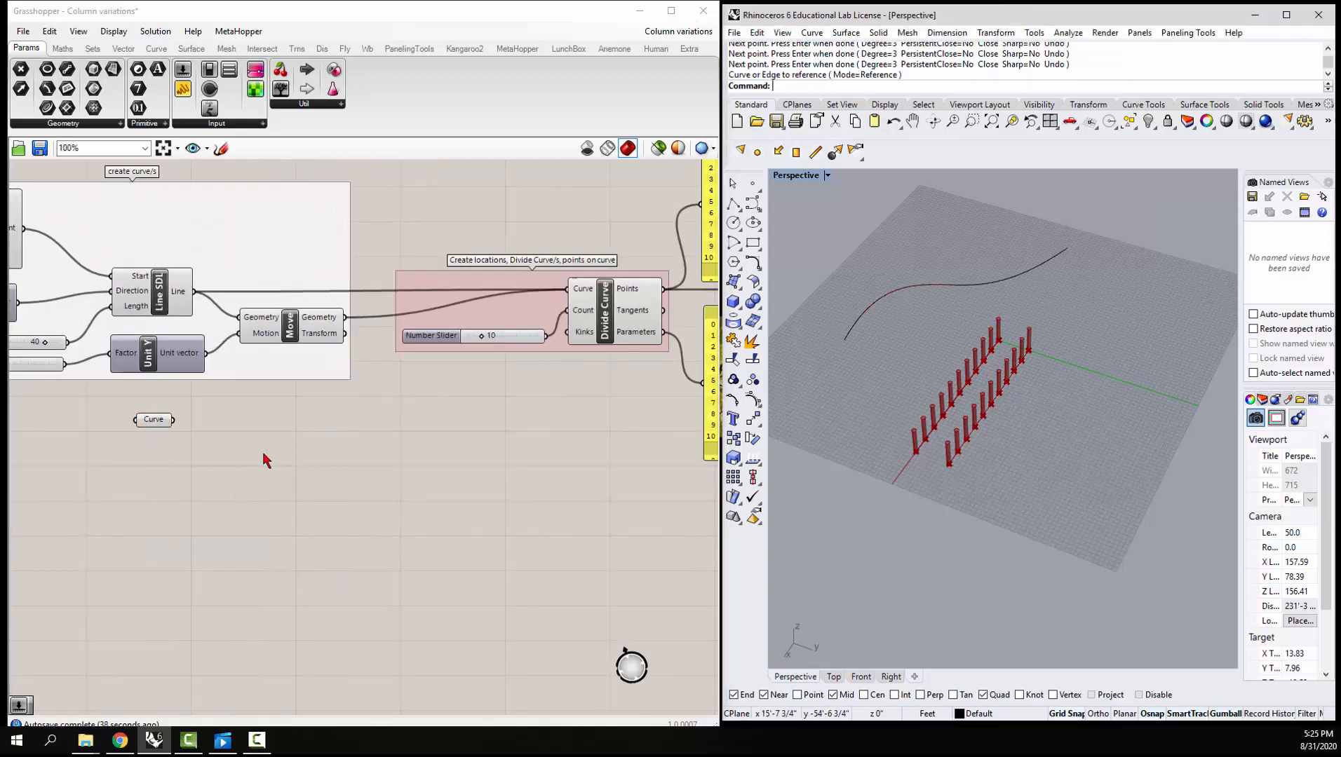
Connect the Curve parameter to the Move component's Geometry input in place of the line
right_drag(259, 415, 349, 471)
drag(304, 452, 362, 355)
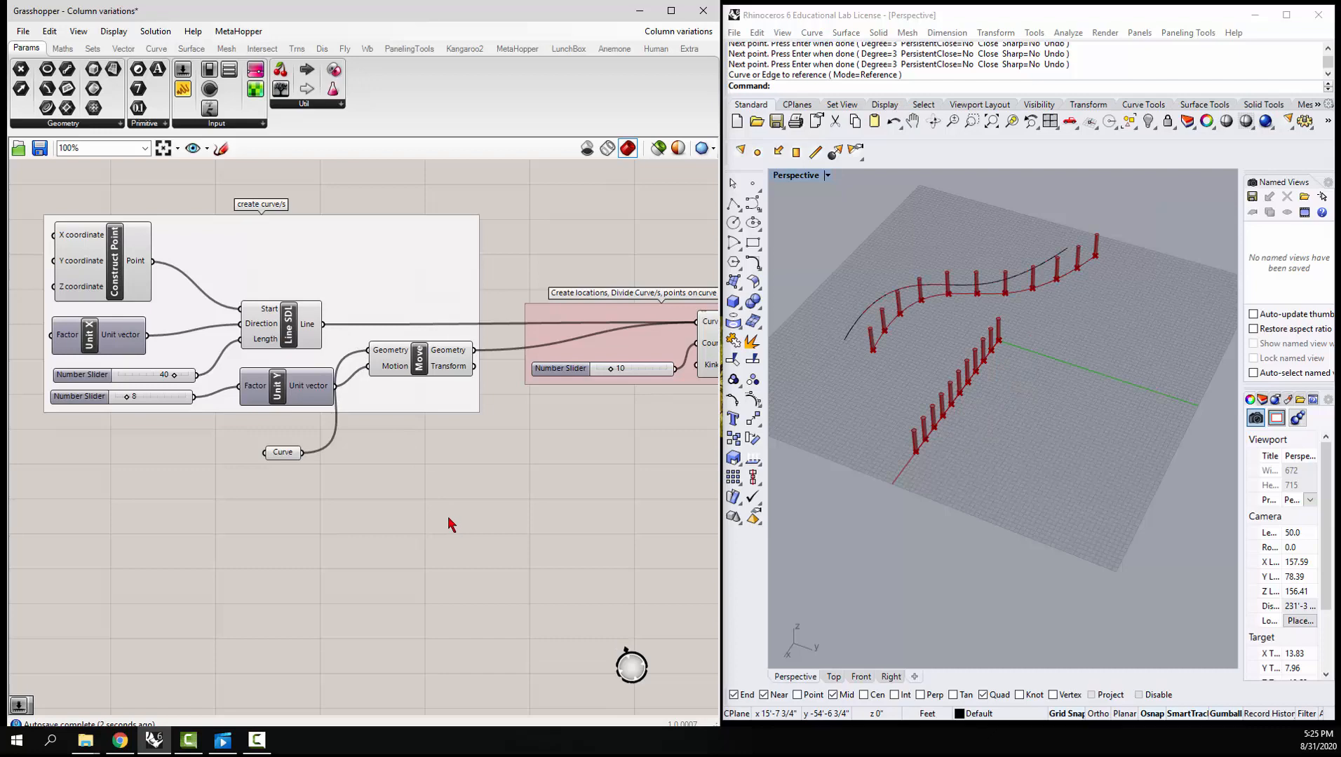
scroll(177, 438, down, 2)
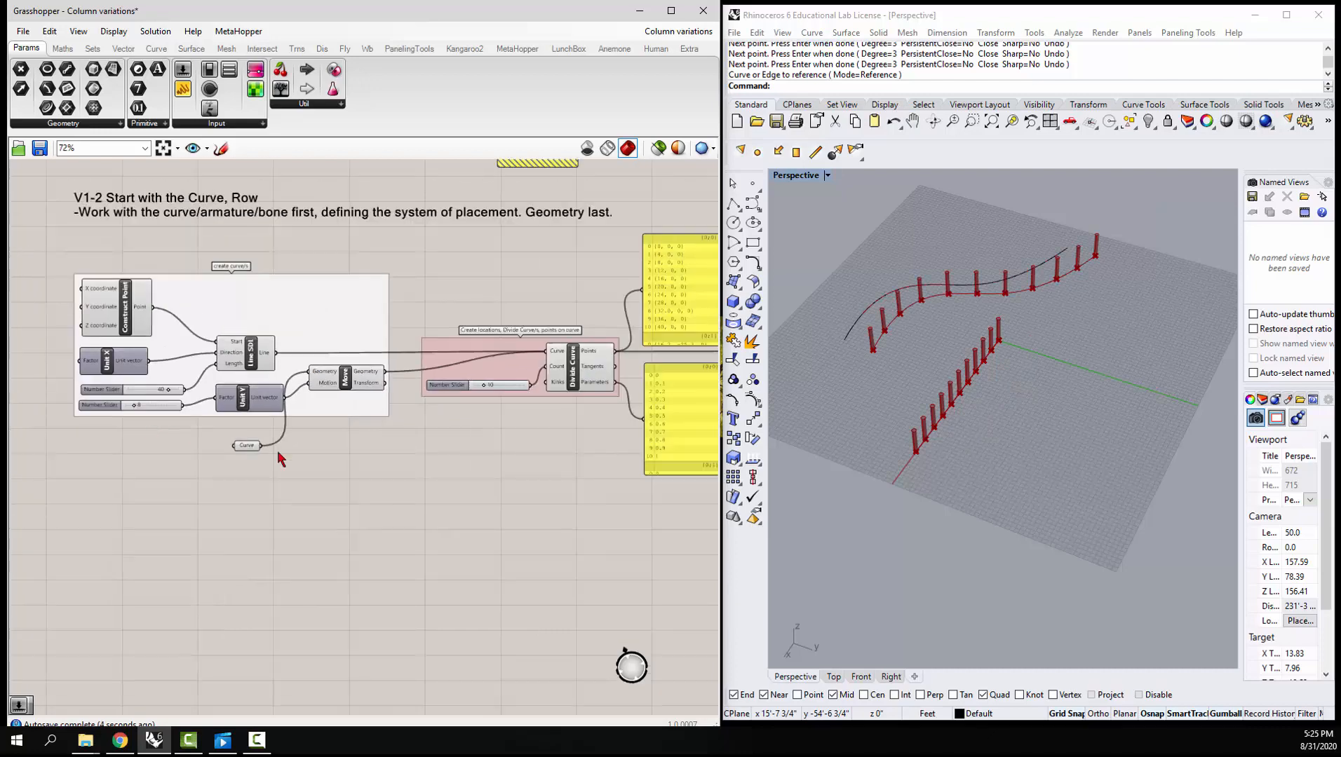
Feed both the Move component's Geometry output and the Curve parameter into Divide Curve's Curve input, replacing the line
drag(306, 444, 546, 351)
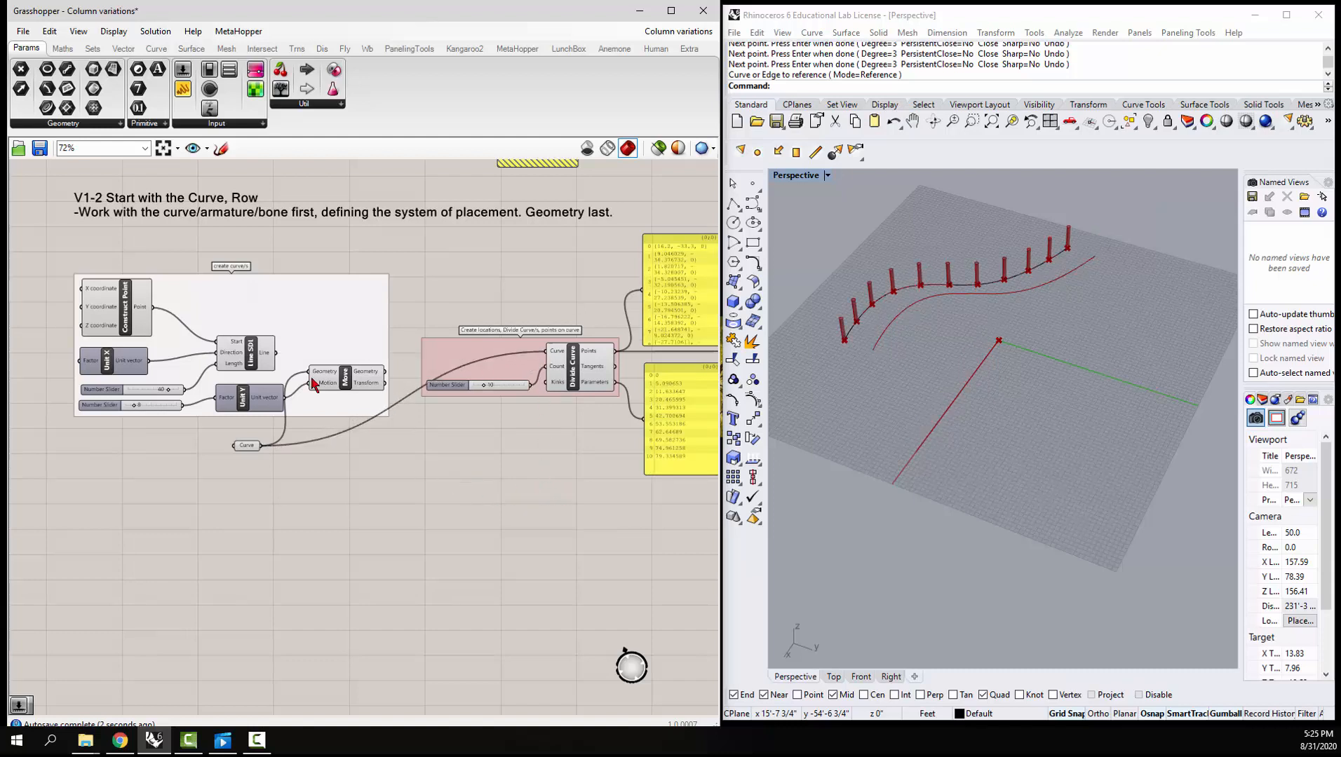
drag(386, 370, 546, 354)
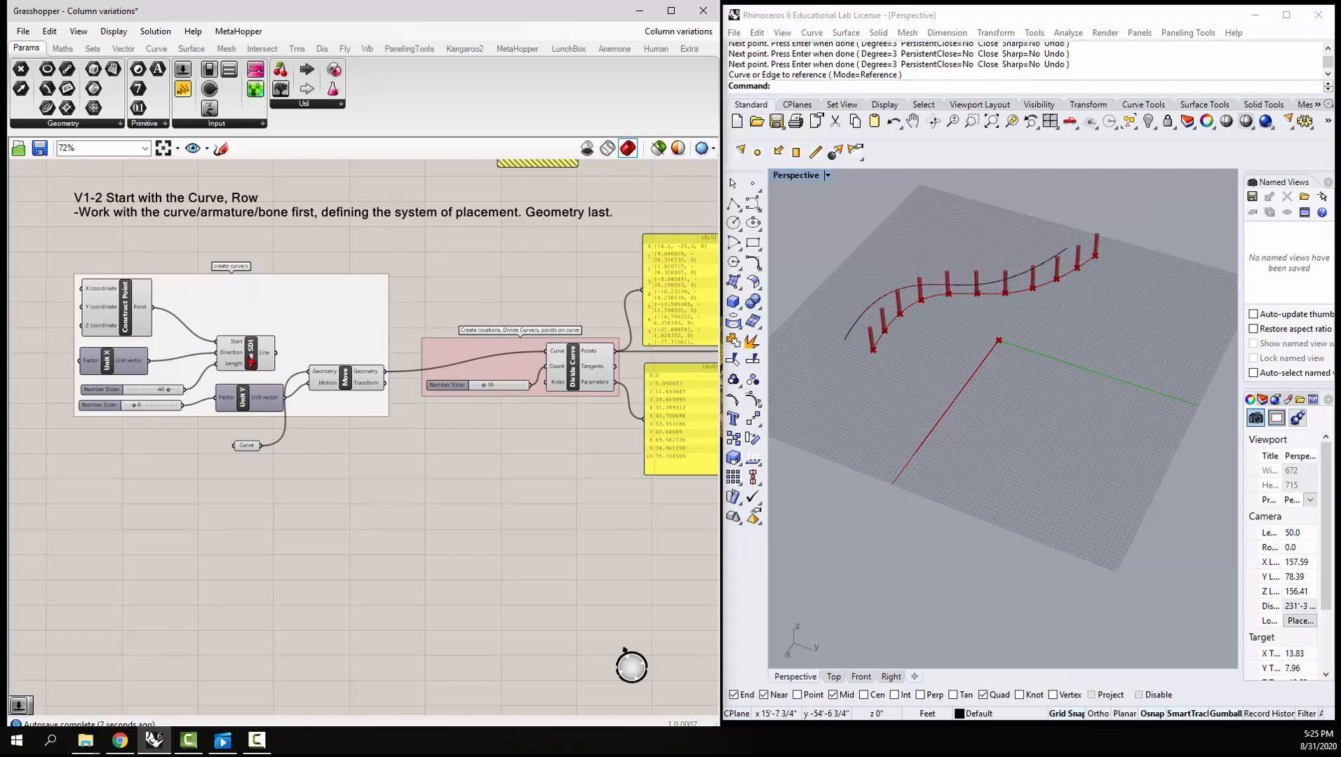
scroll(146, 332, down, 2)
scroll(234, 328, up, 4)
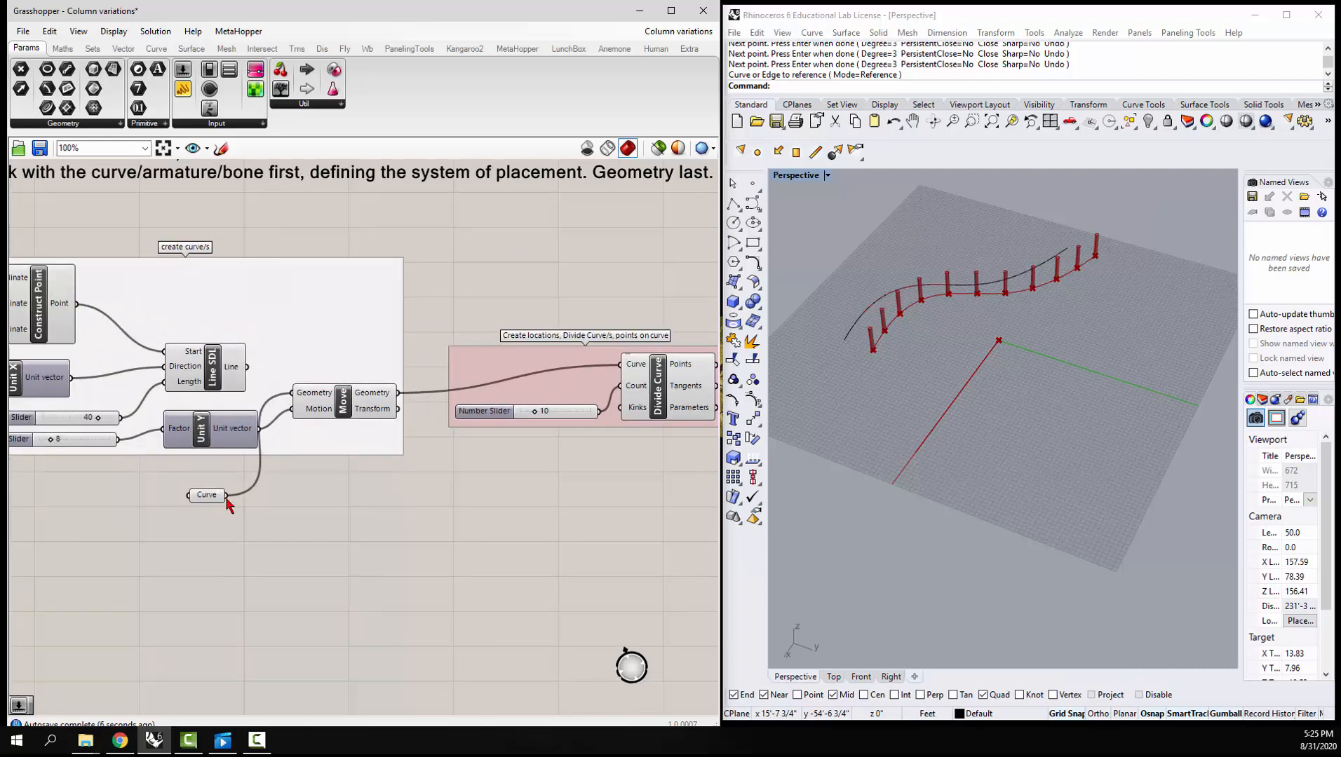
drag(227, 494, 621, 364)
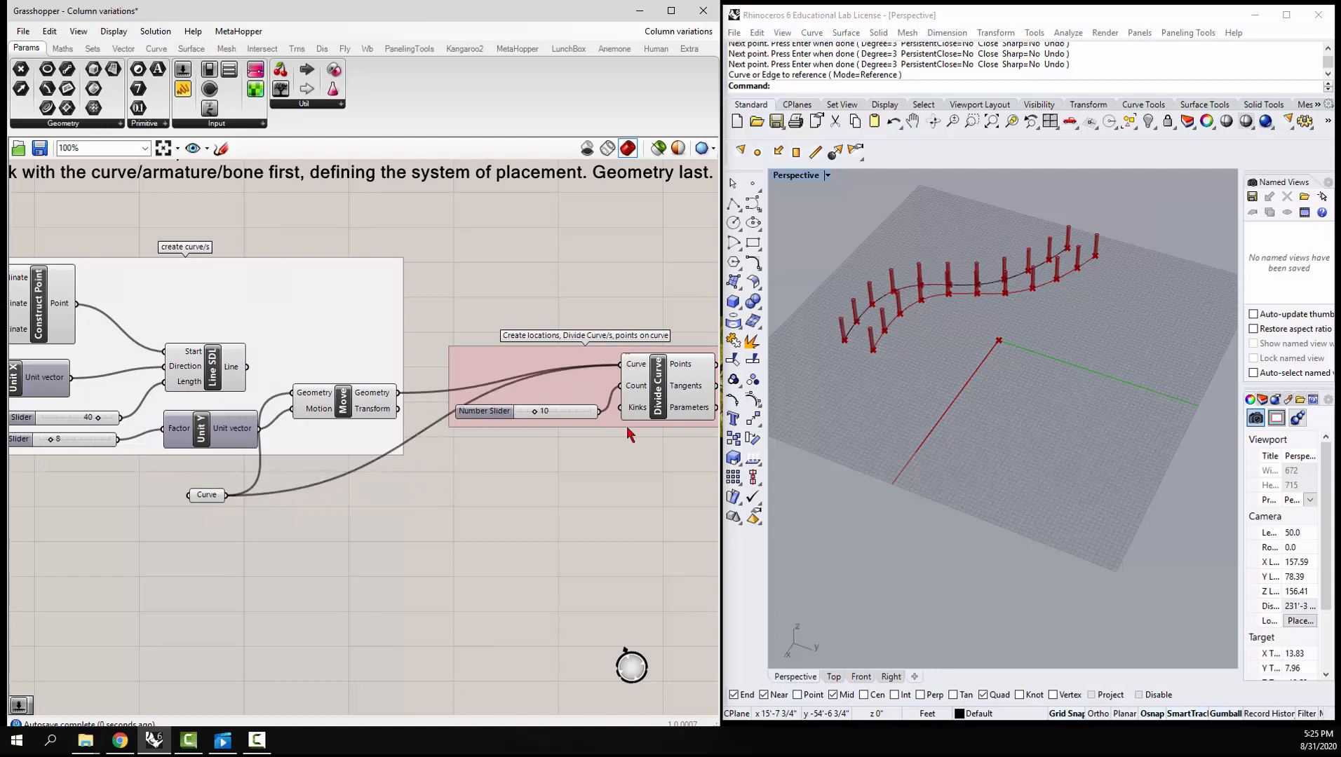
Move the Curve parameter slightly farther below the create curve/s group and deselect it
right_drag(892, 494, 968, 484)
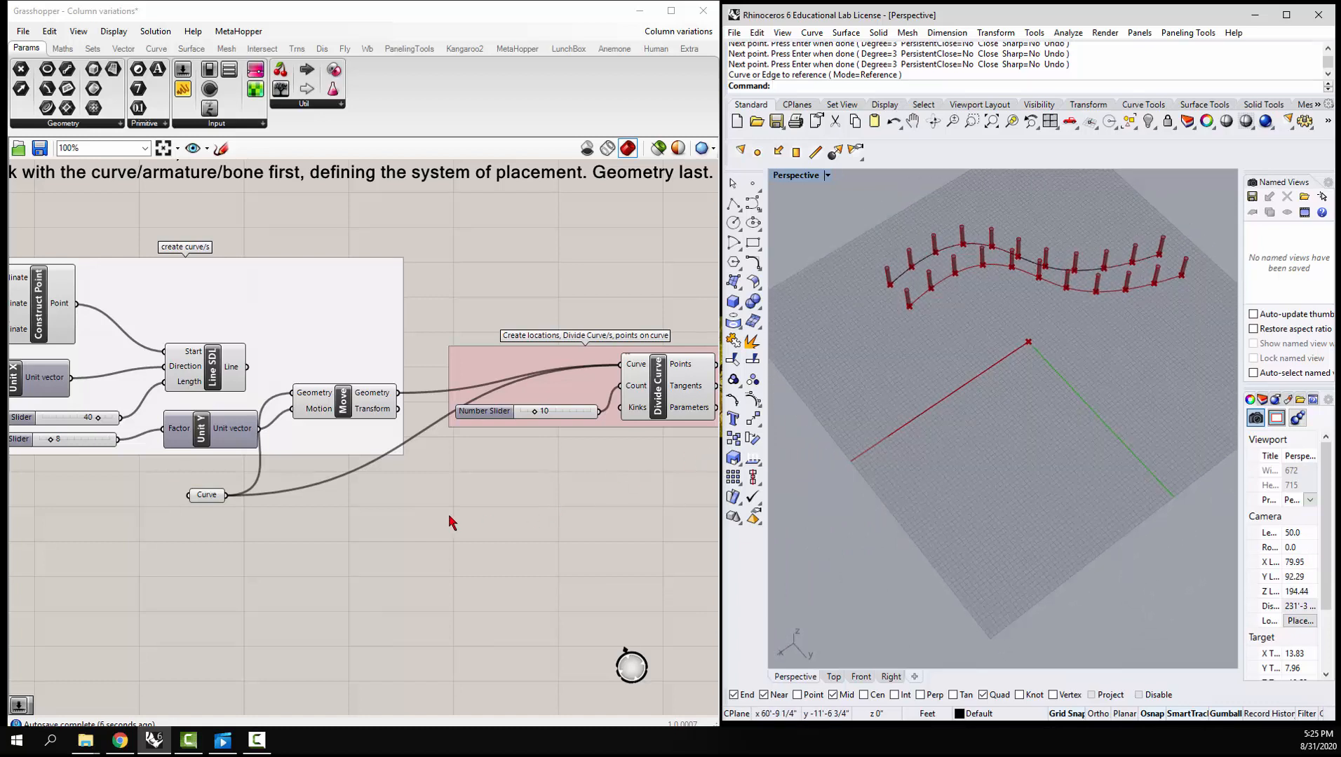
drag(194, 499, 215, 527)
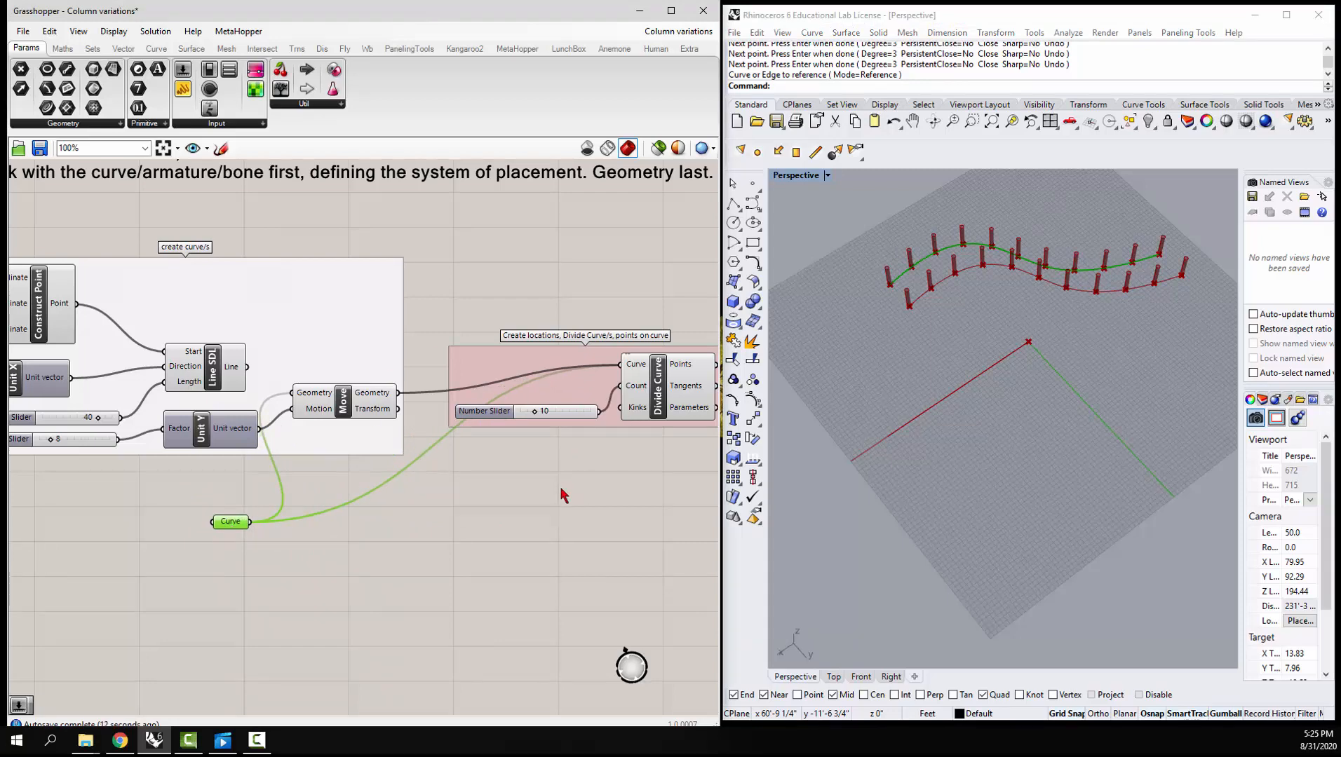
scroll(564, 495, down, 3)
scroll(241, 434, down, 1)
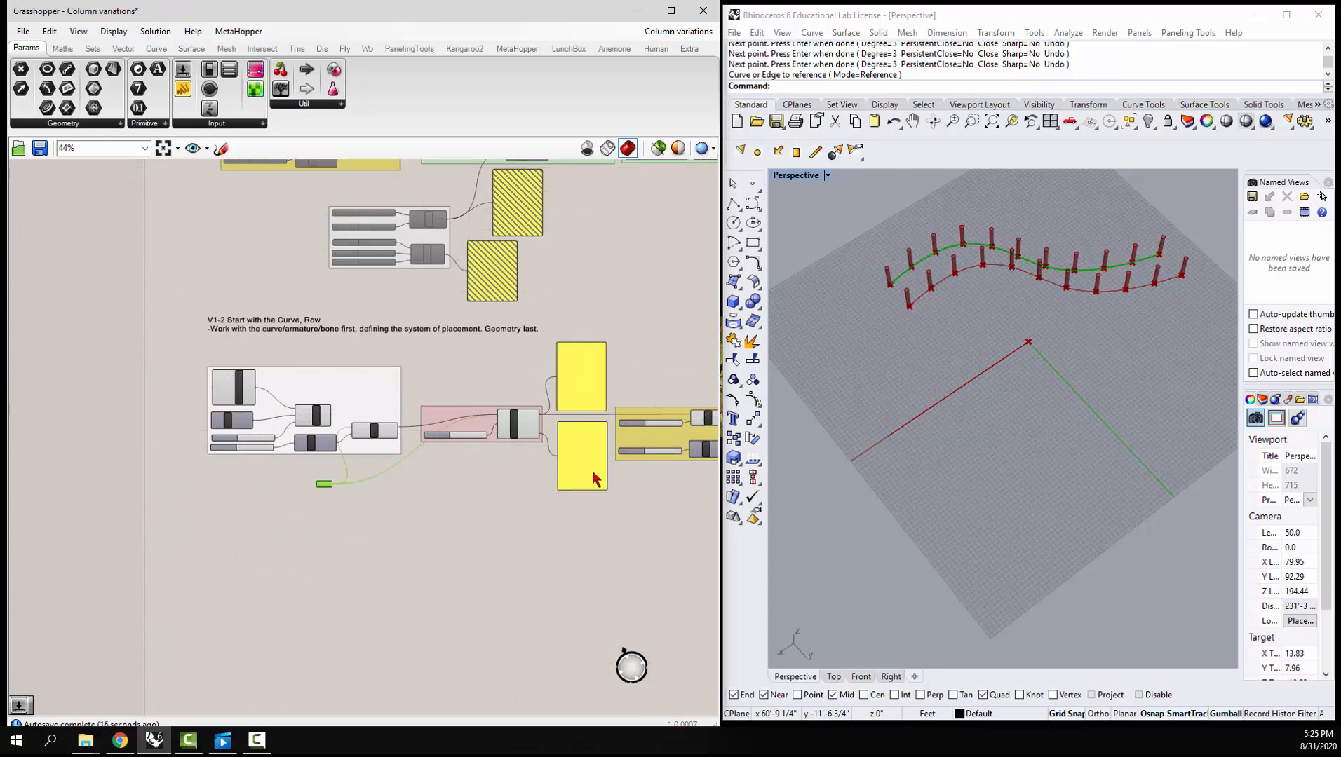
scroll(335, 479, up, 2)
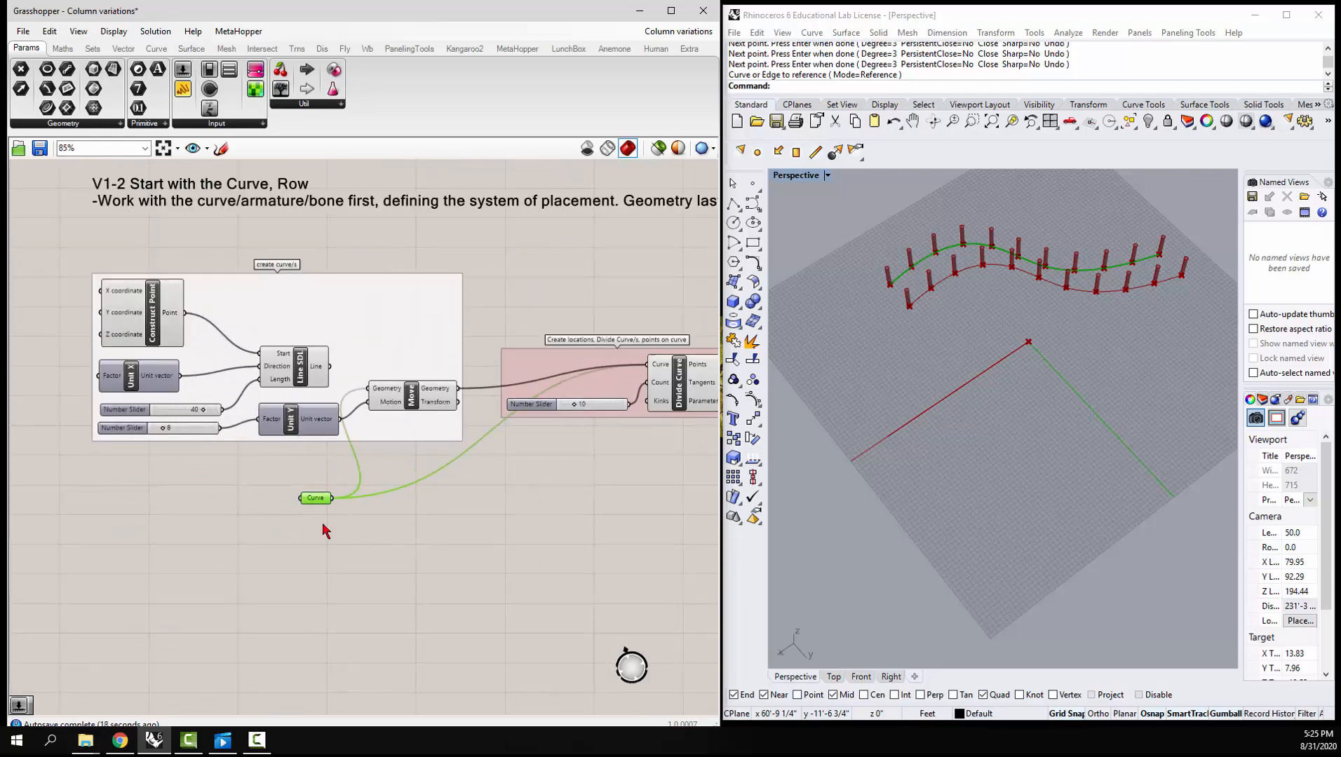
click(310, 575)
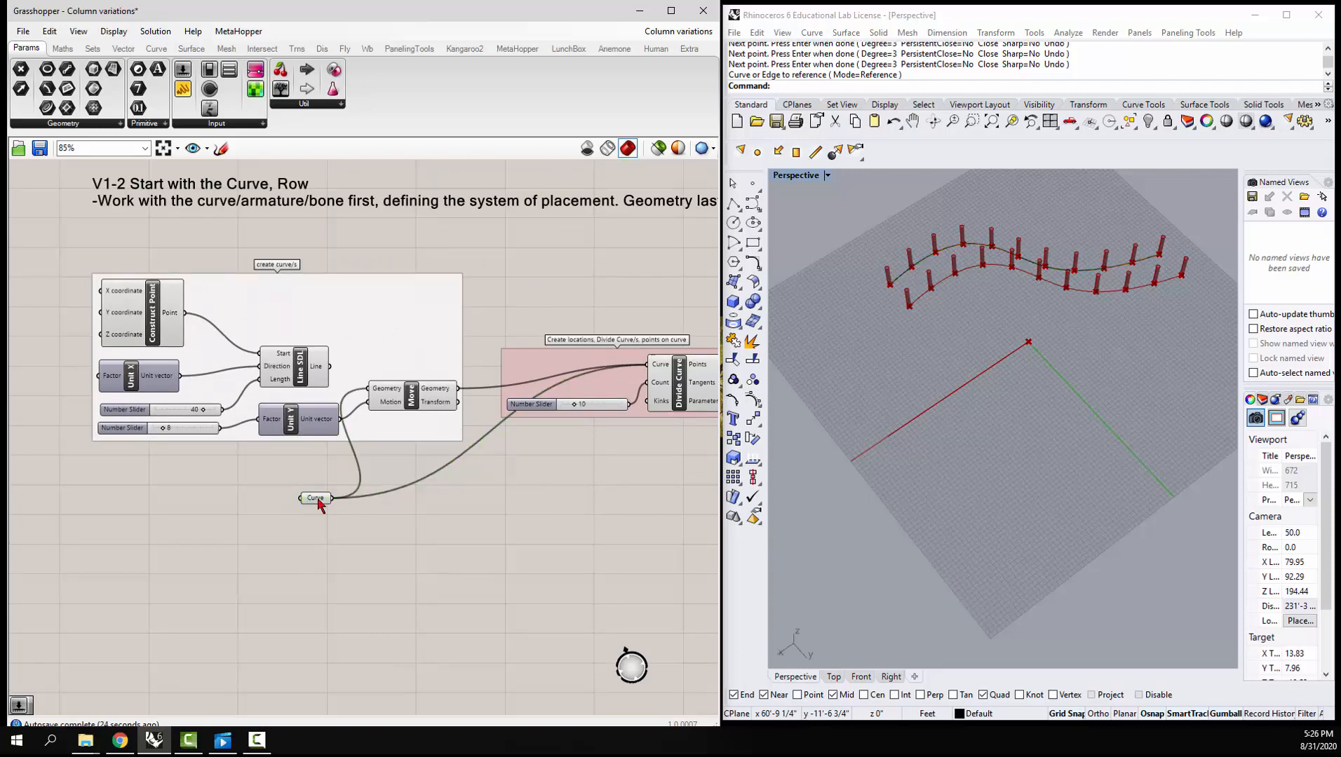
Disable the whole curve-first row definition, including its Curve parameter and panels, and deselect it
scroll(318, 480, down, 5)
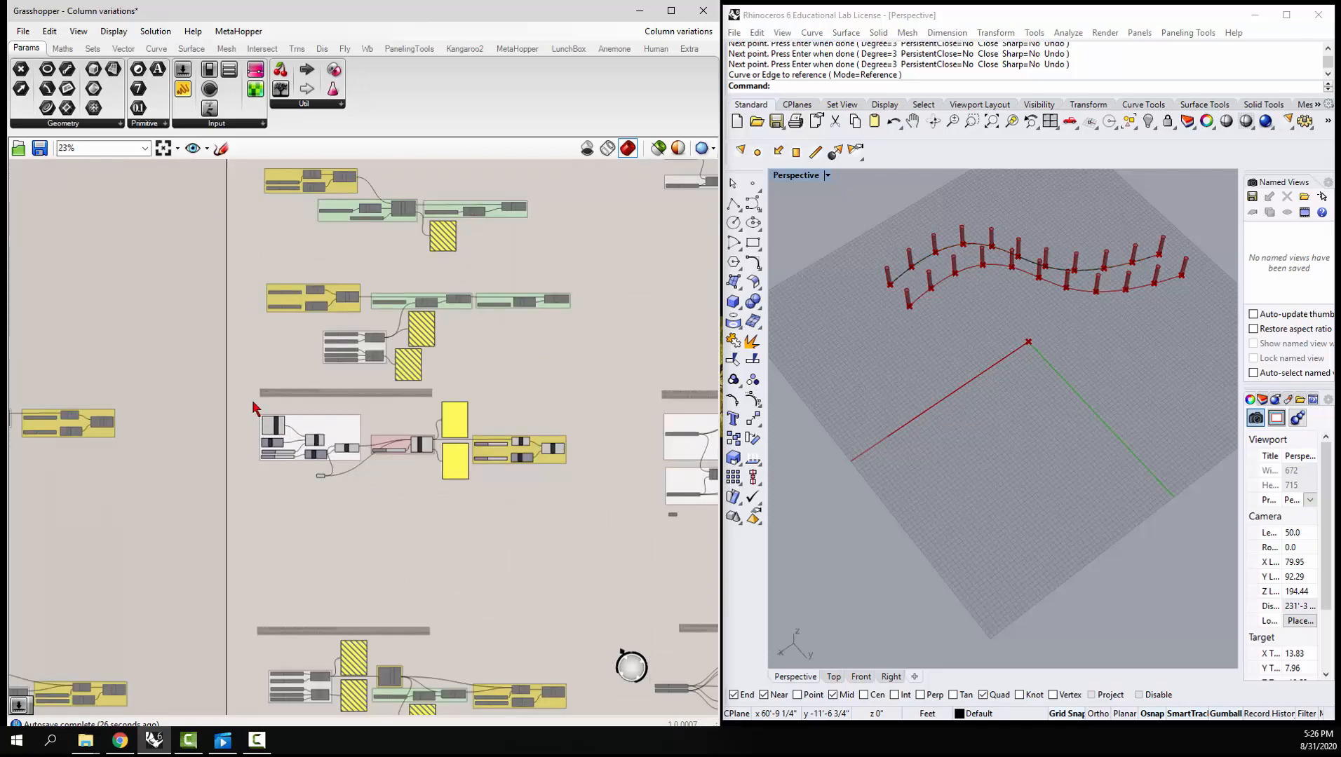
drag(249, 403, 603, 540)
middle_click(504, 479)
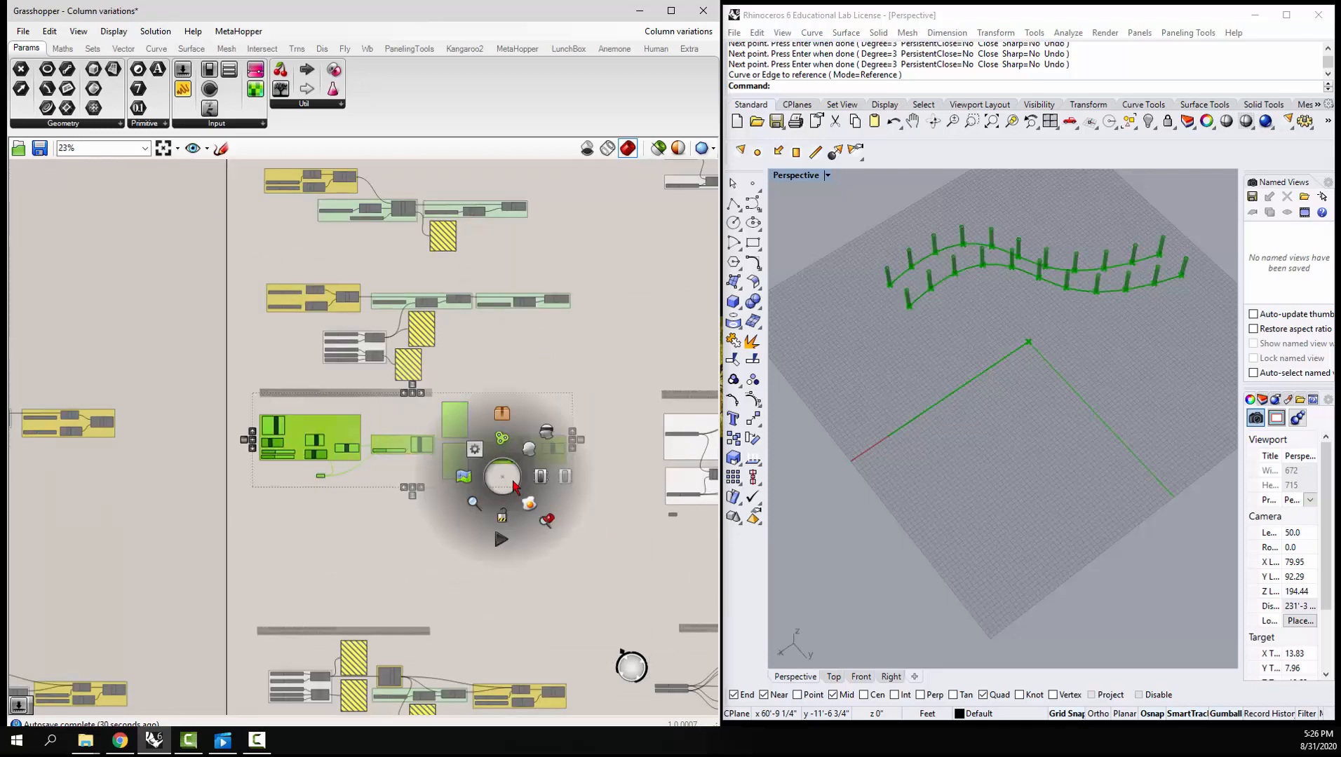
click(563, 483)
click(504, 514)
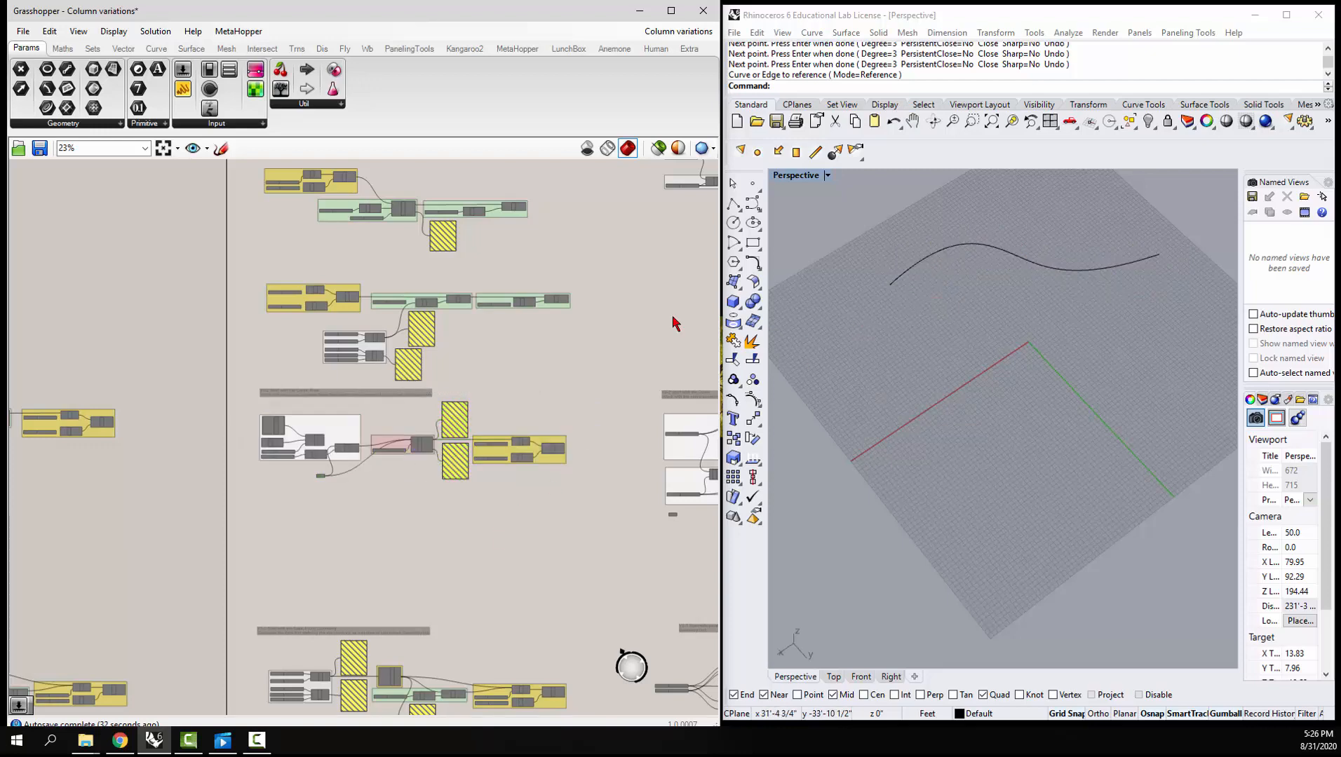
Enable all components of the "V1-2 Start with the Data, Point, Geometry" definition and deselect them
scroll(502, 340, down, 2)
scroll(427, 461, up, 4)
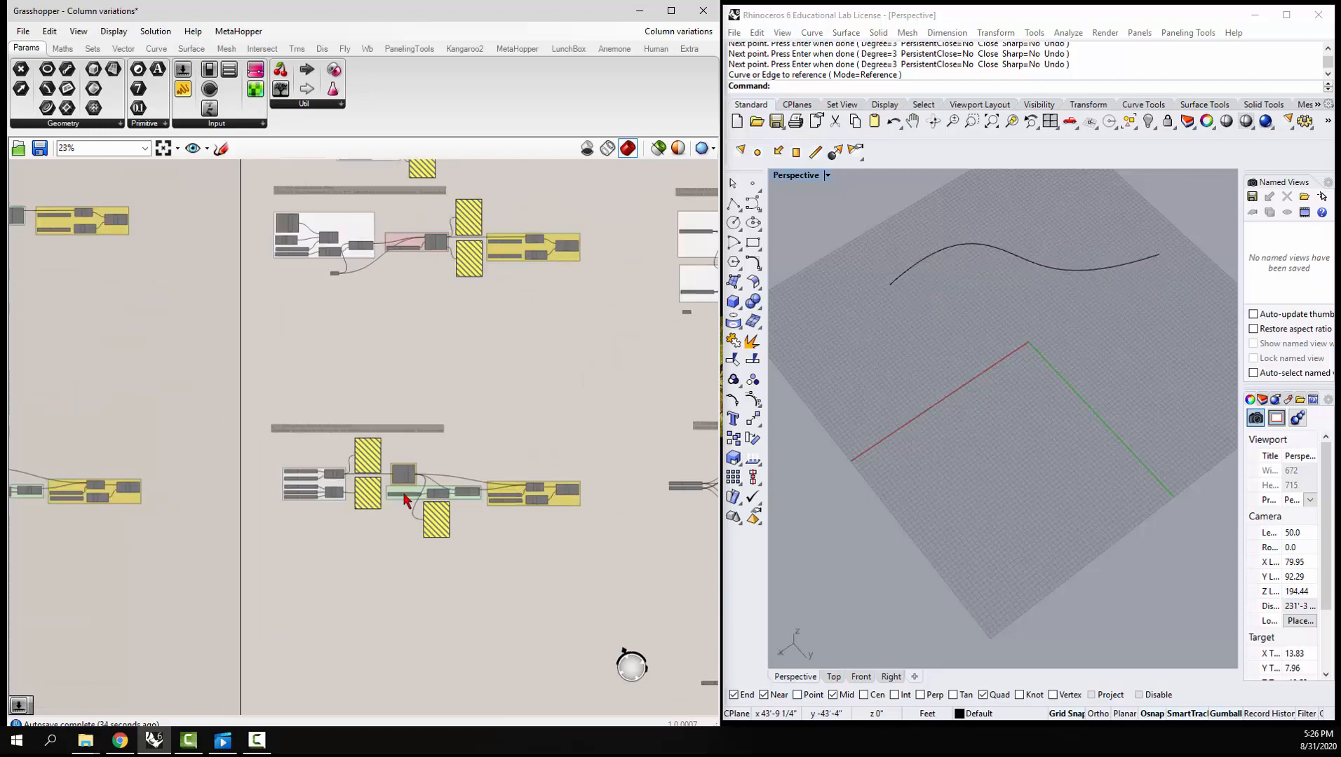
scroll(426, 618, up, 2)
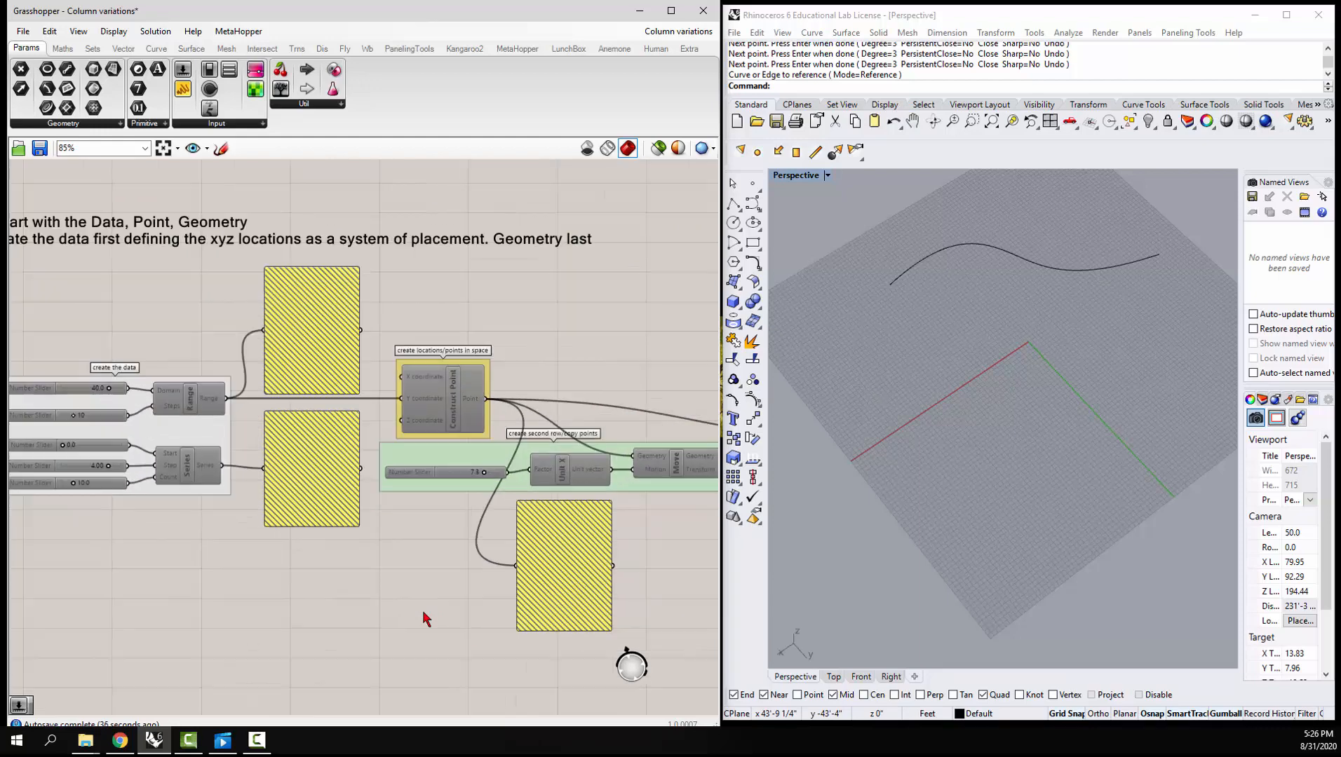
scroll(388, 371, down, 1)
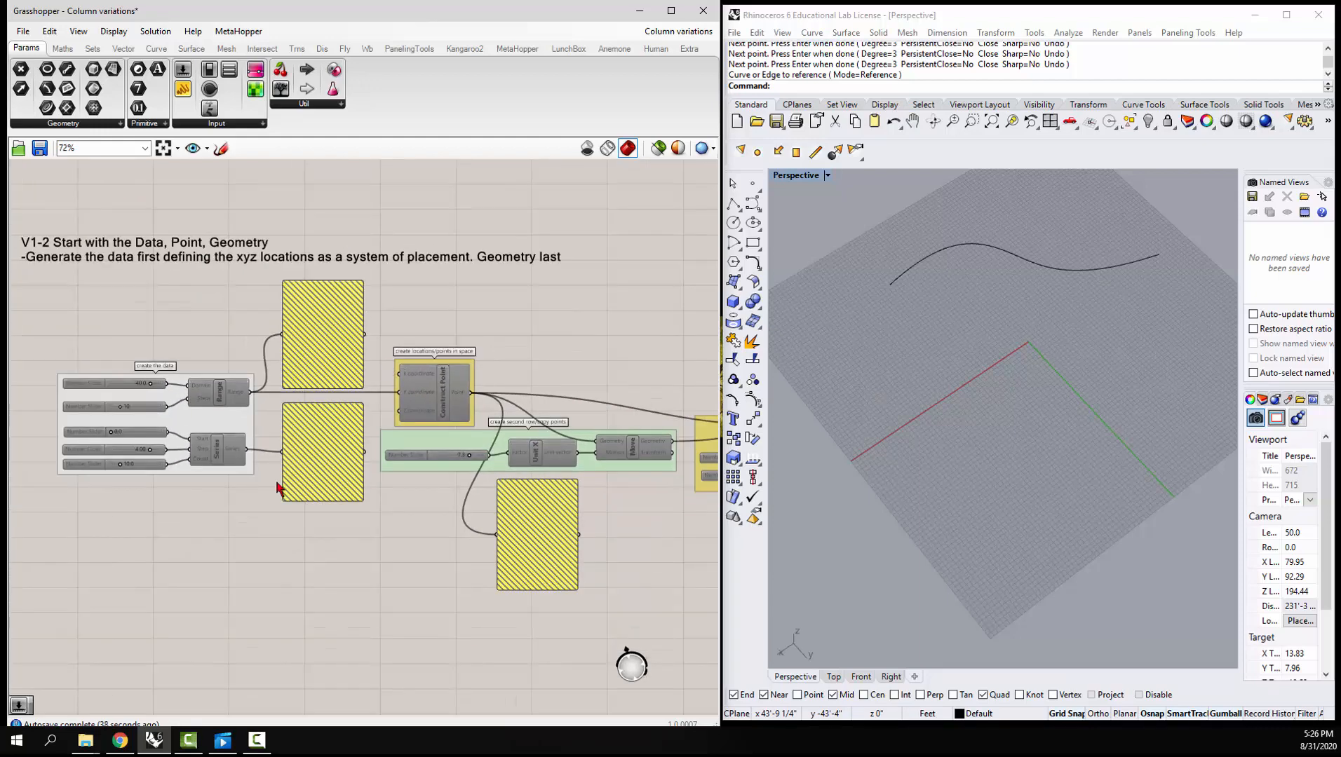
scroll(195, 486, down, 1)
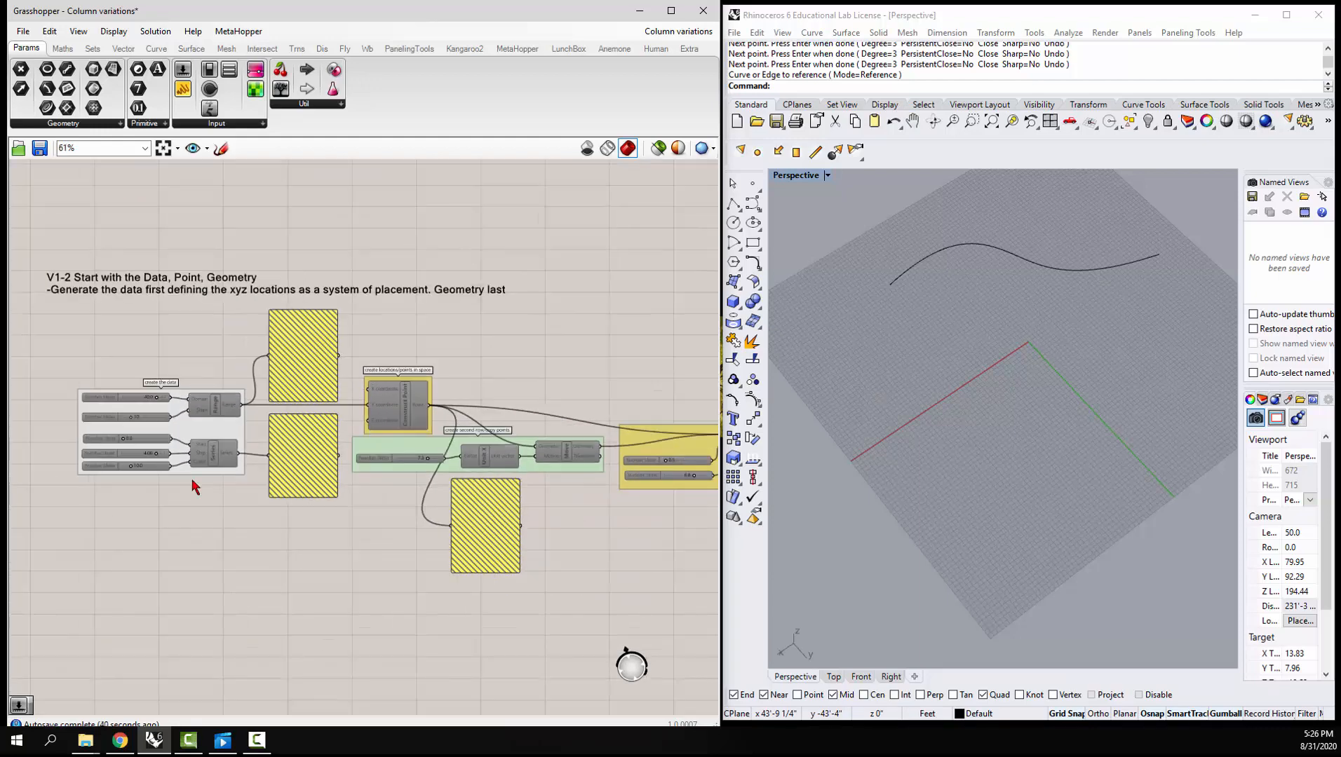
scroll(199, 438, down, 2)
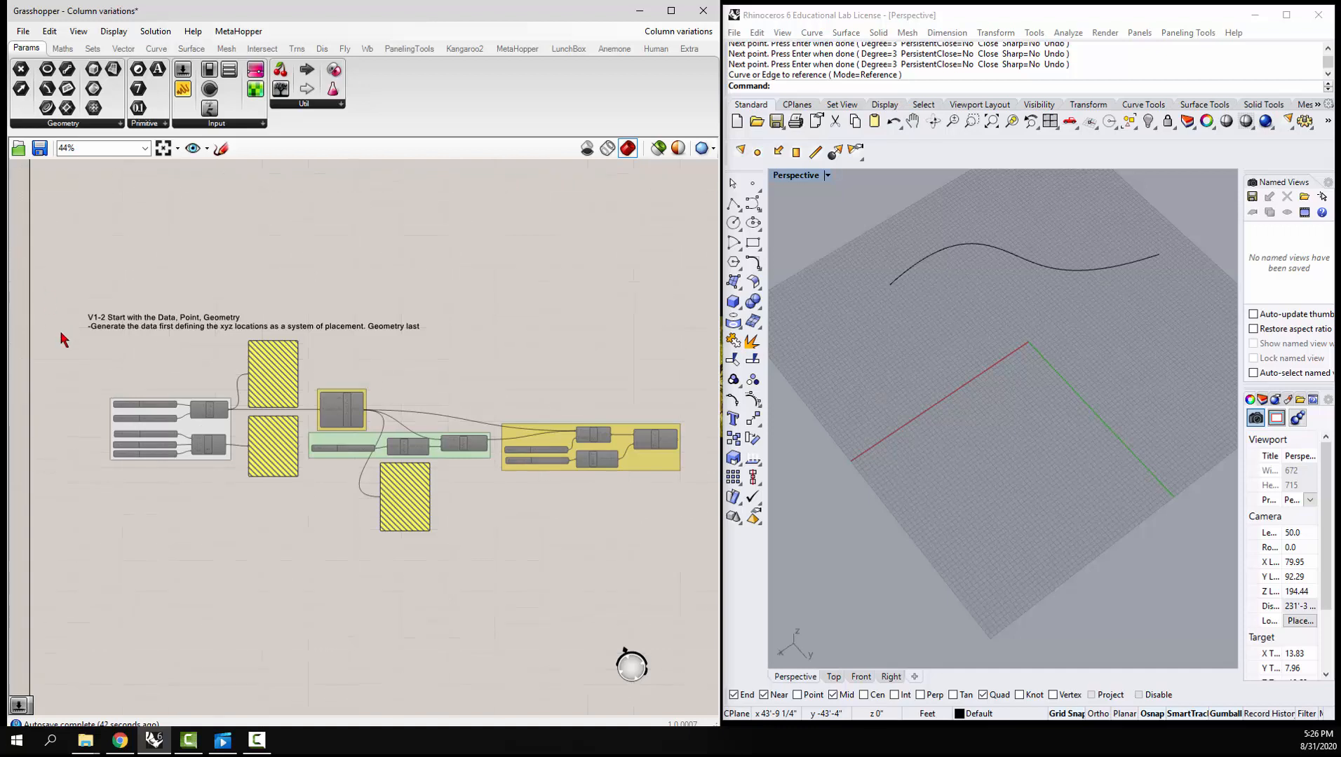
scroll(63, 340, down, 2)
drag(56, 332, 563, 533)
middle_click(359, 455)
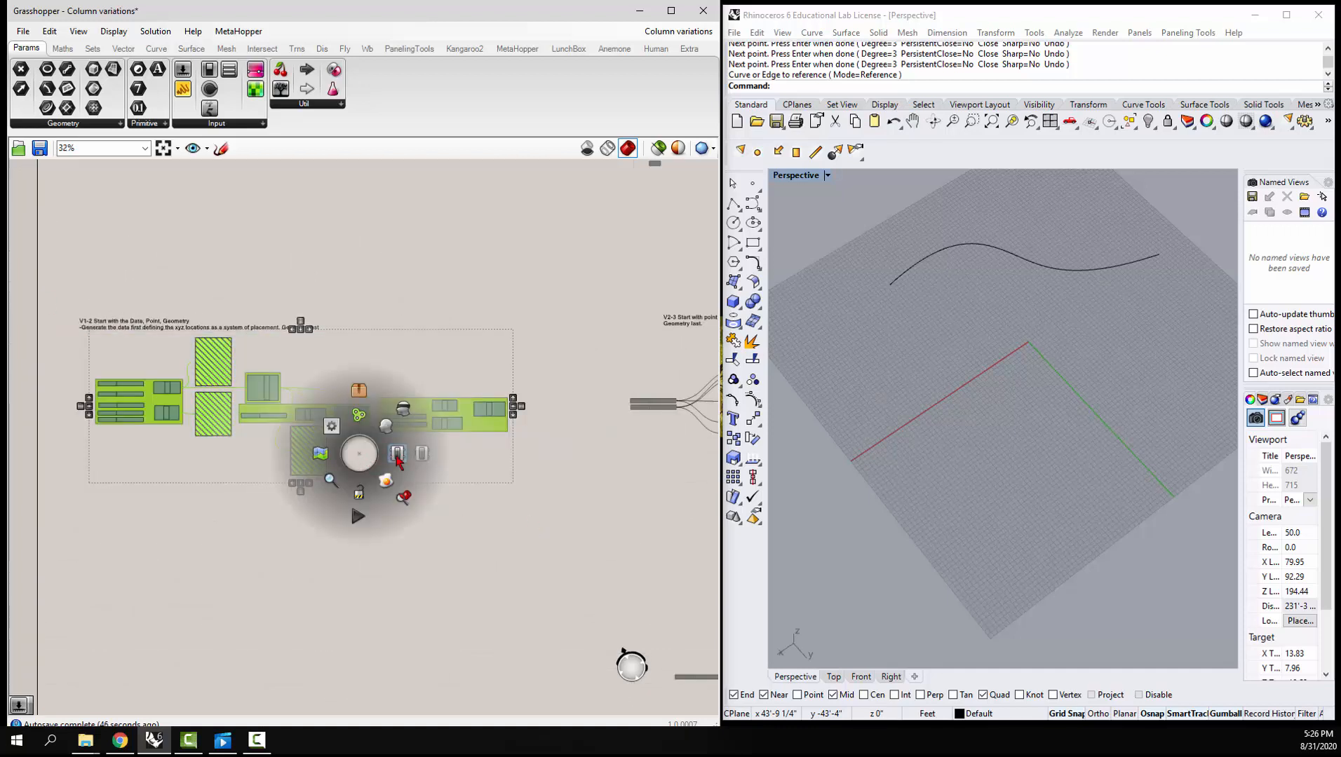
click(397, 454)
click(87, 375)
Examine the Range and Series data lists and the row of points generated by the Construct Point component
scroll(105, 386, up, 5)
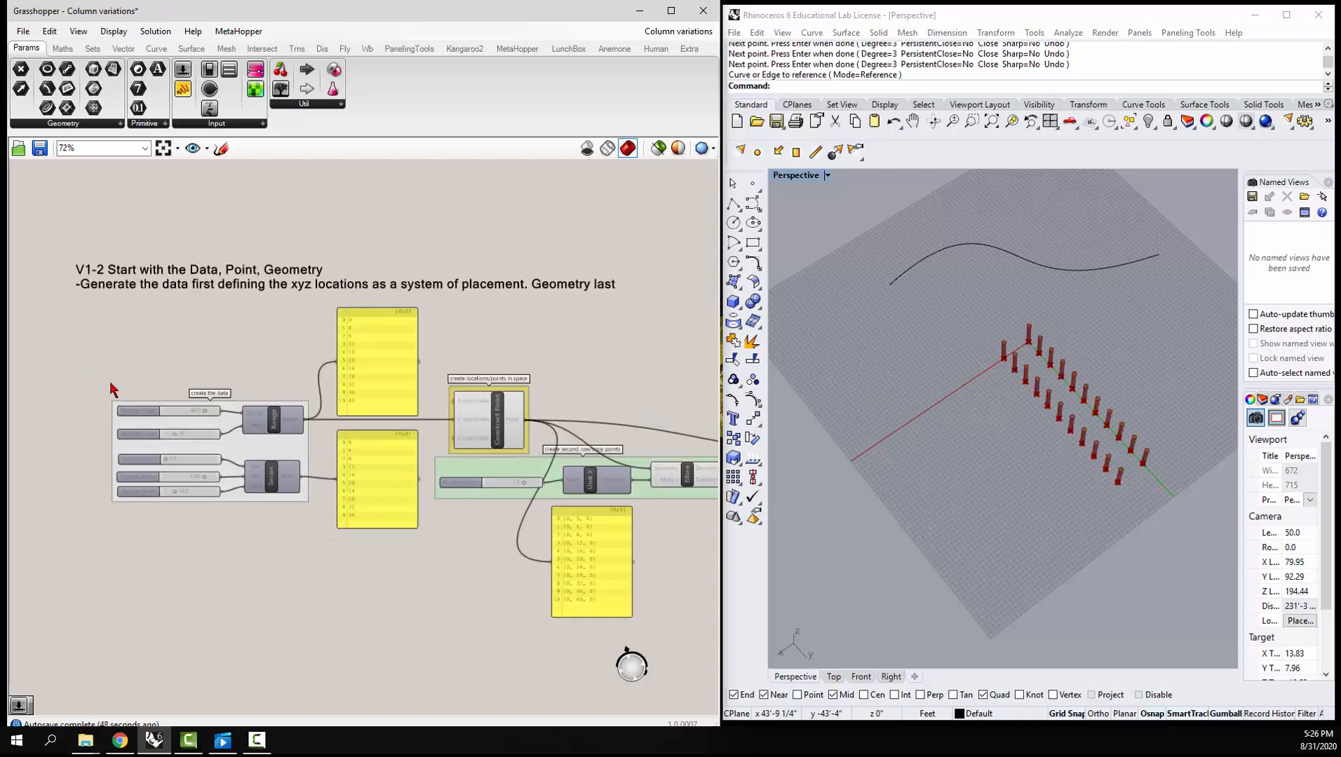
scroll(167, 411, up, 3)
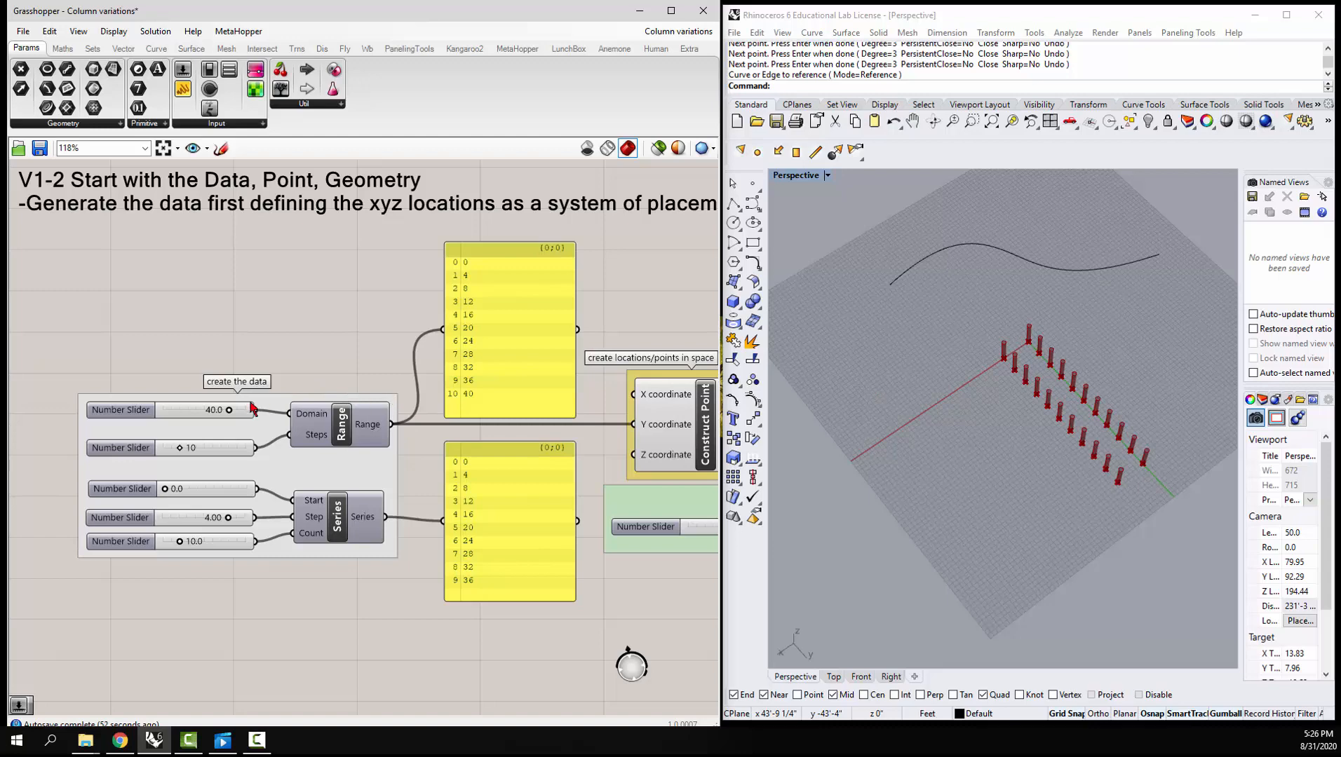
scroll(186, 379, down, 2)
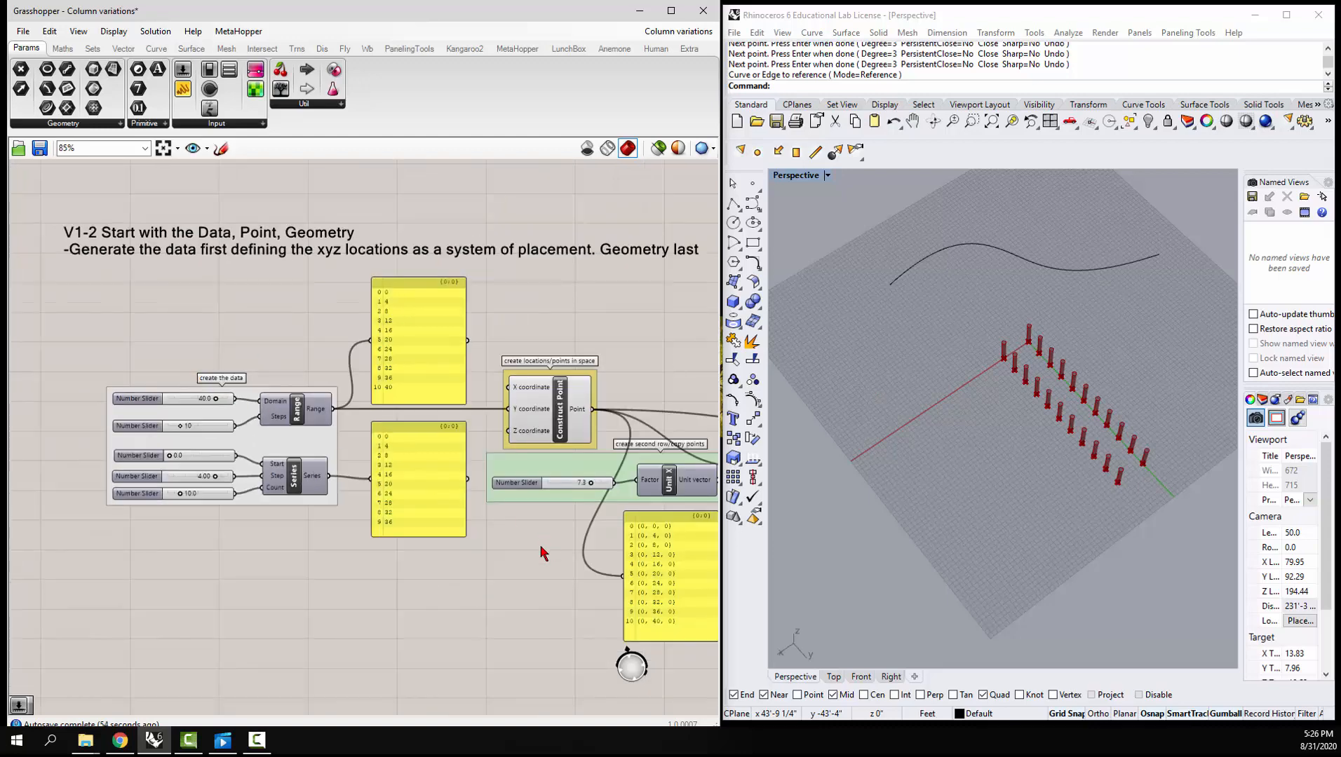
right_drag(540, 544, 395, 536)
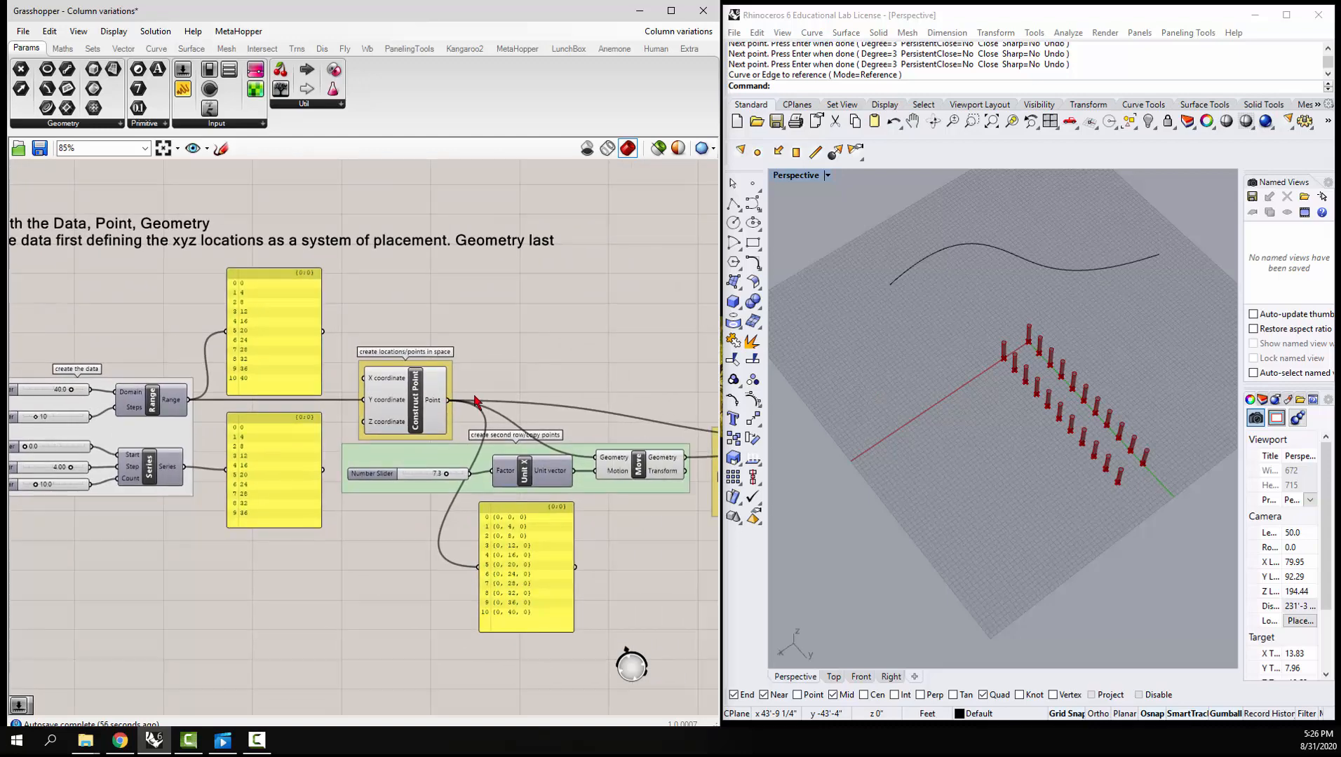
right_drag(636, 545, 477, 523)
scroll(477, 523, down, 3)
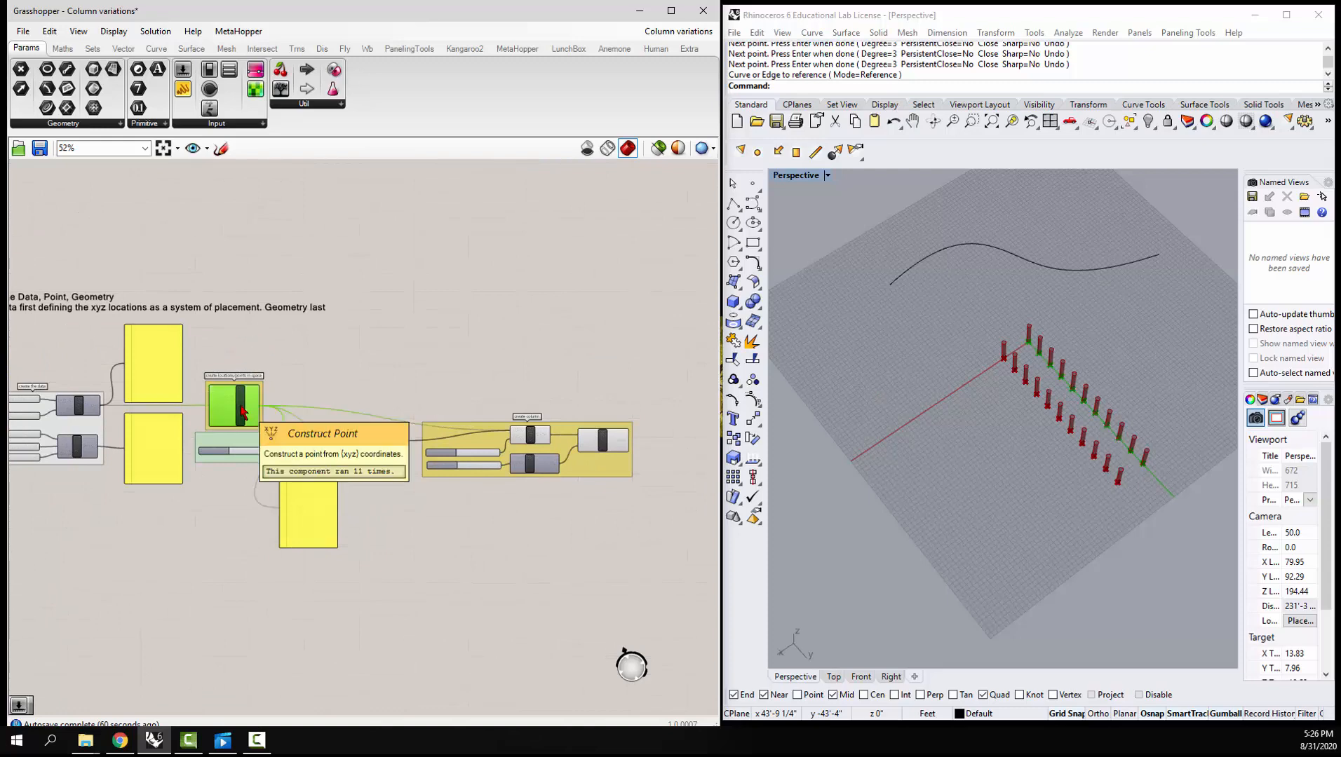
scroll(254, 454, up, 4)
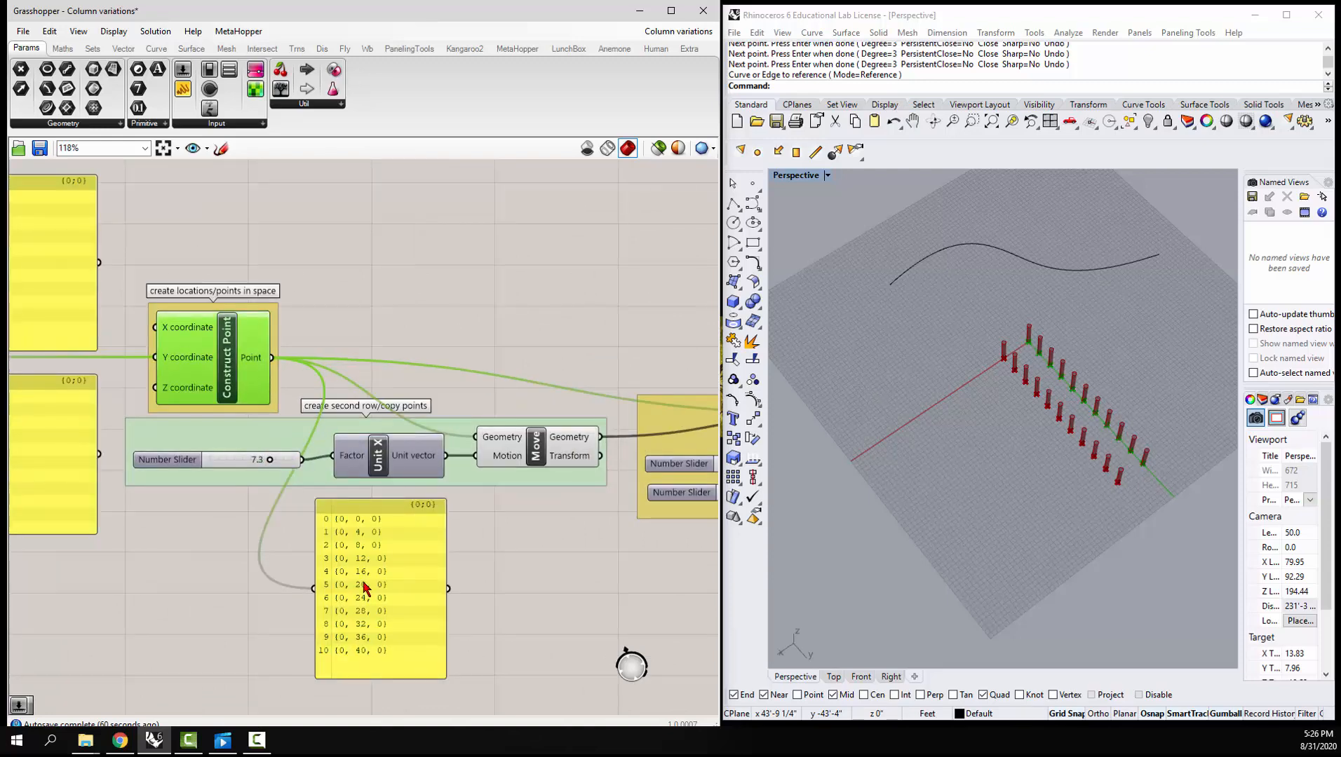
Examine how Move copies the points into a second row and how both rows feed the create column group
click(541, 456)
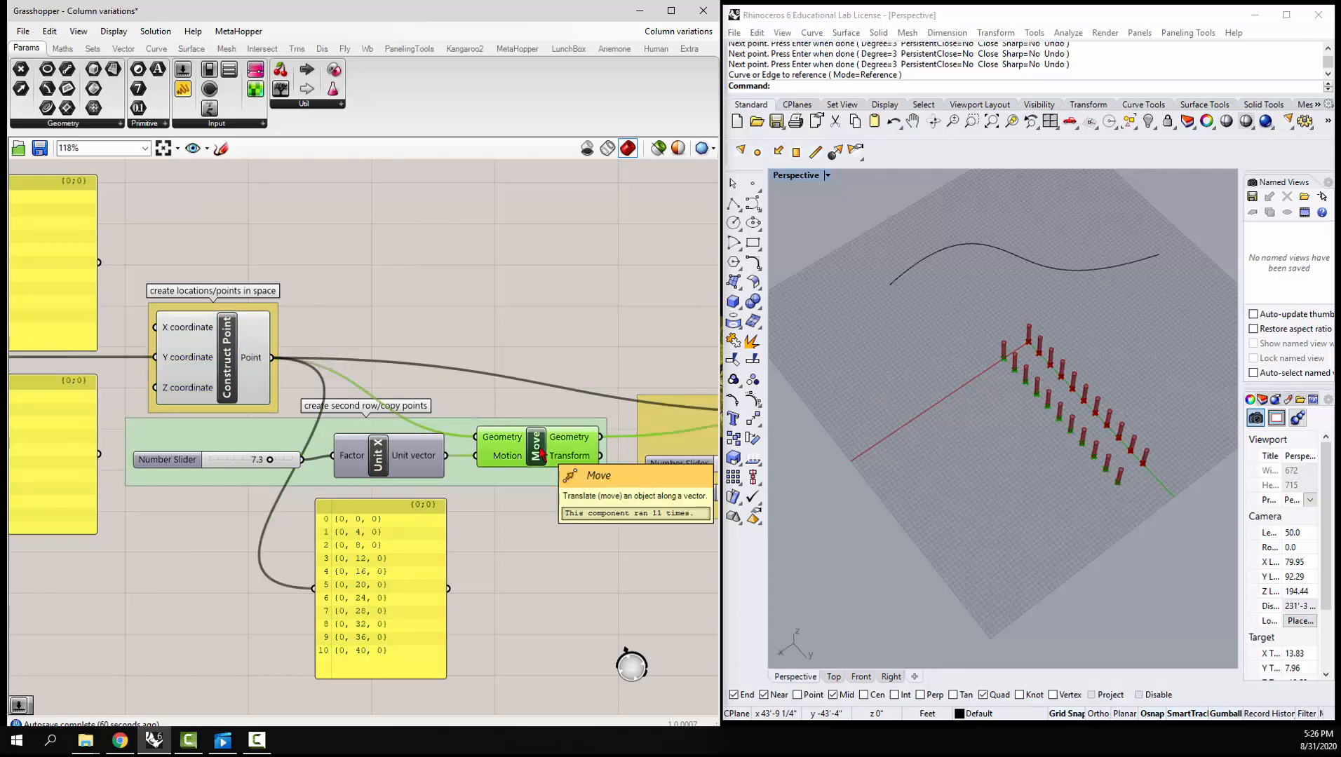
scroll(541, 454, down, 4)
scroll(496, 447, up, 4)
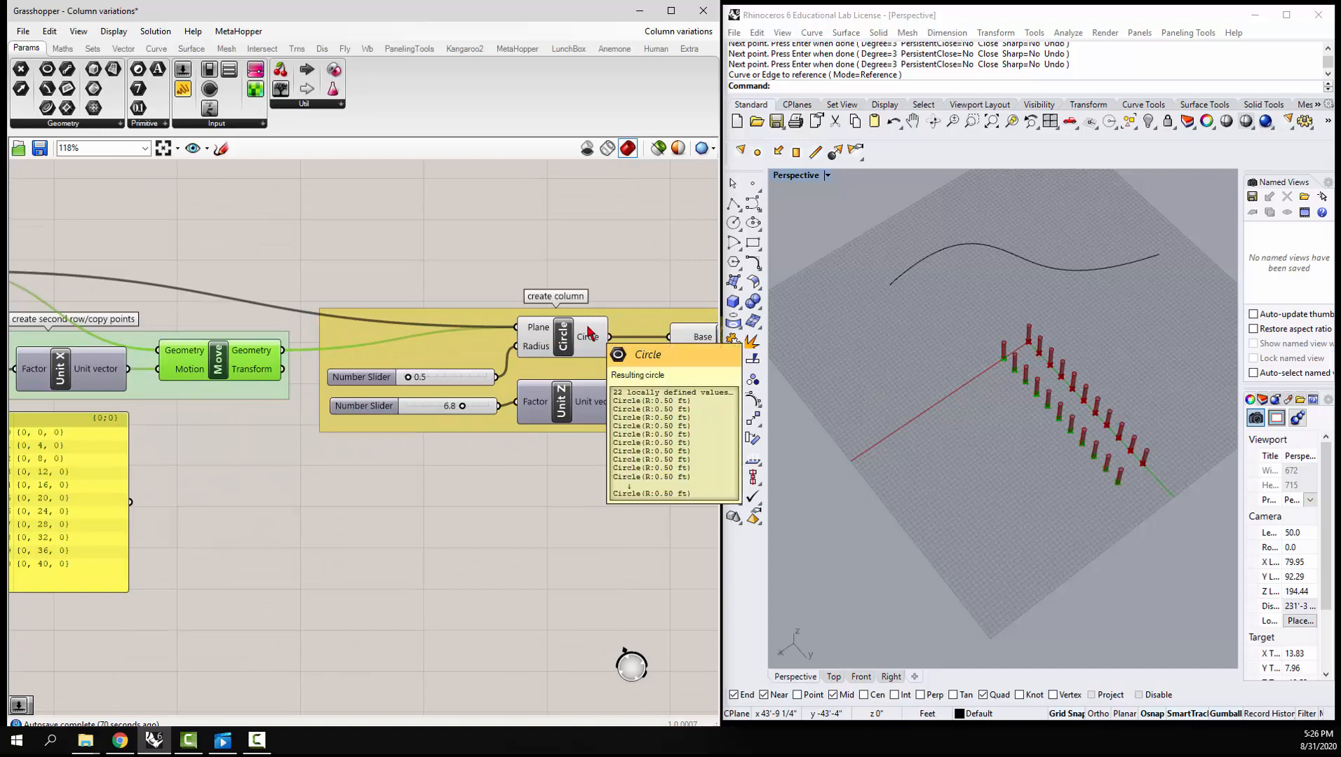
scroll(550, 446, down, 1)
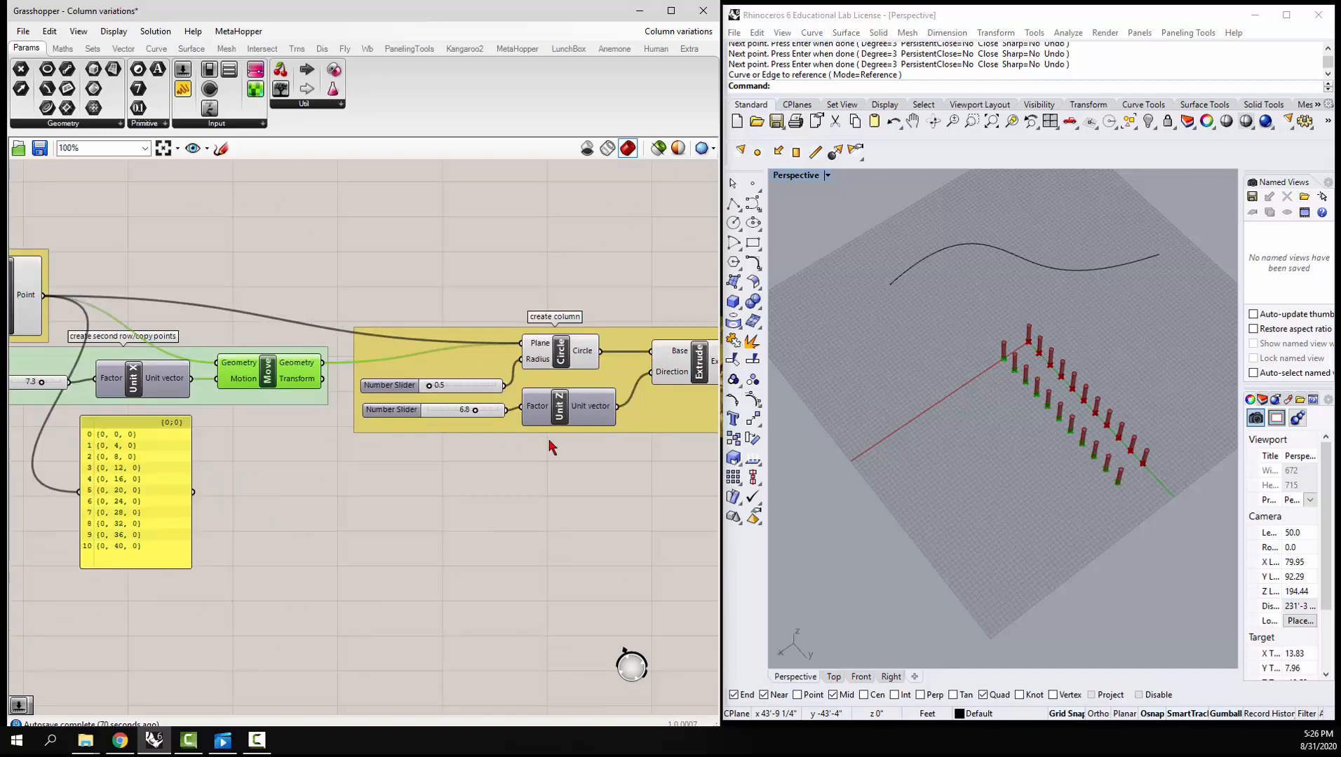
scroll(550, 447, down, 2)
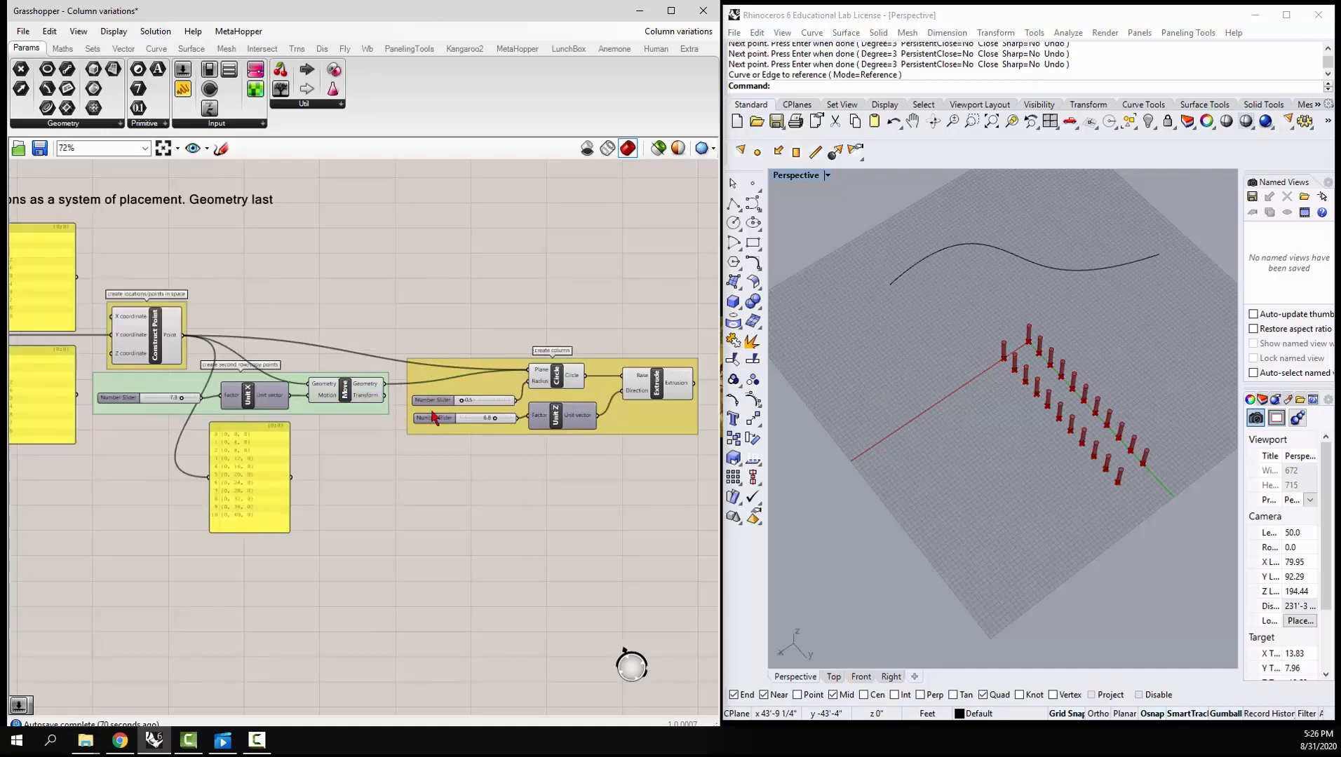
scroll(588, 346, down, 3)
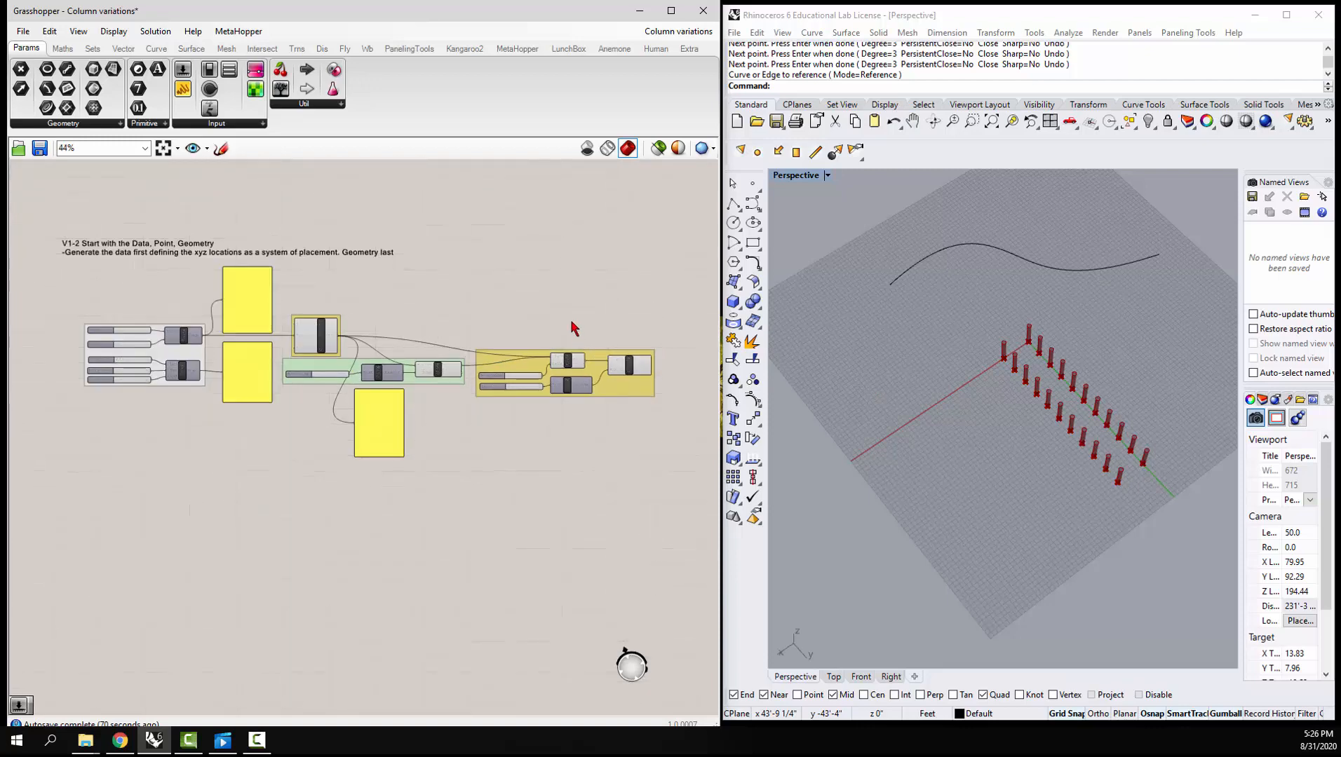
scroll(573, 327, up, 2)
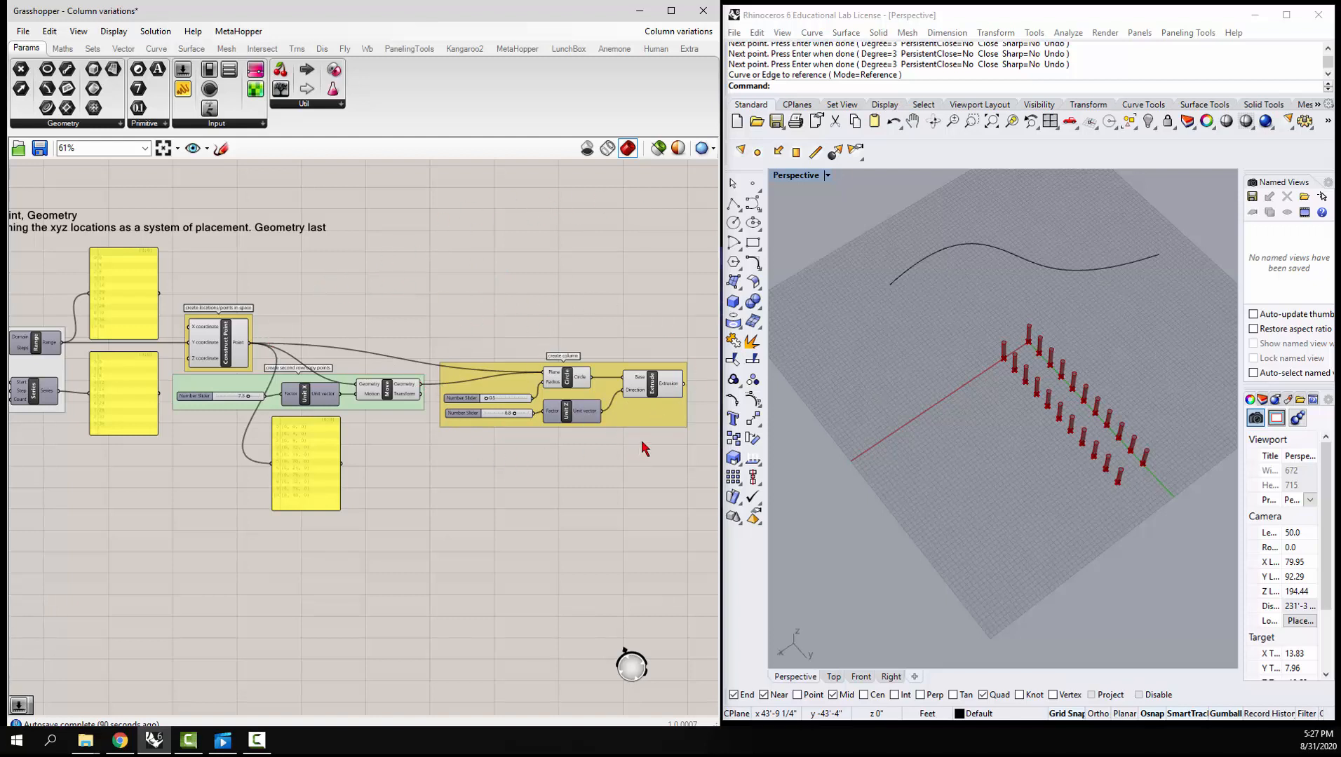
Set the Range component's Steps slider to 14 in the create the data group
scroll(601, 334, down, 4)
scroll(267, 332, up, 5)
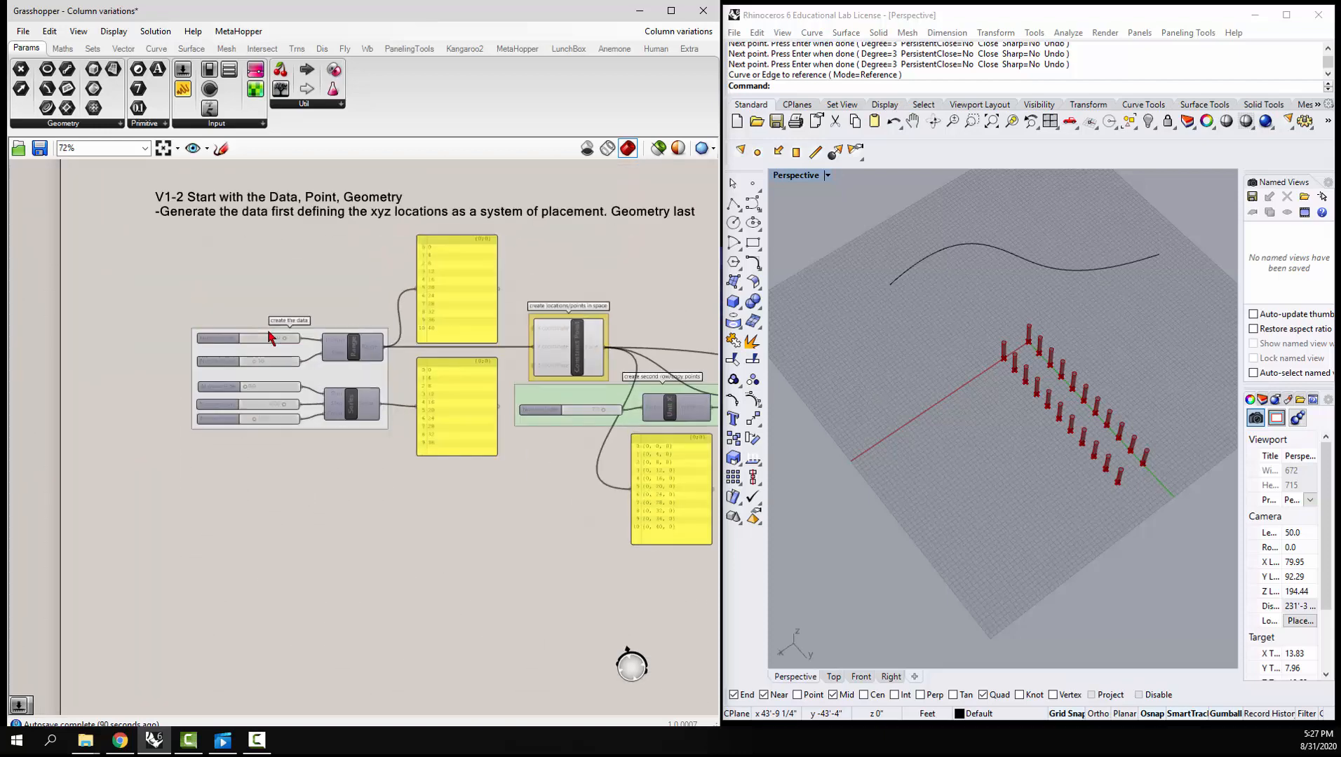
scroll(356, 300, up, 1)
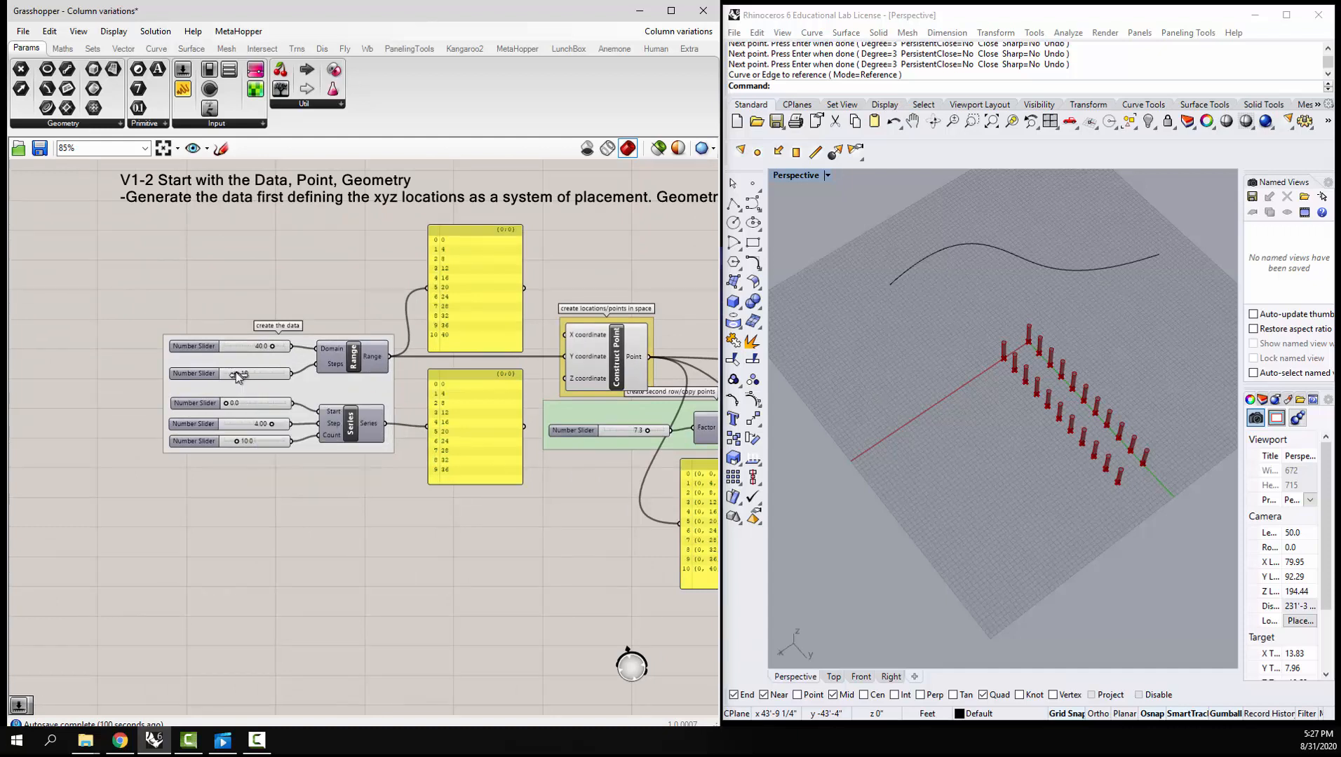
drag(239, 376, 242, 376)
Connect the Series output to Construct Point's Y coordinate in place of Range, and set the Series Count slider to 9
drag(386, 424, 559, 365)
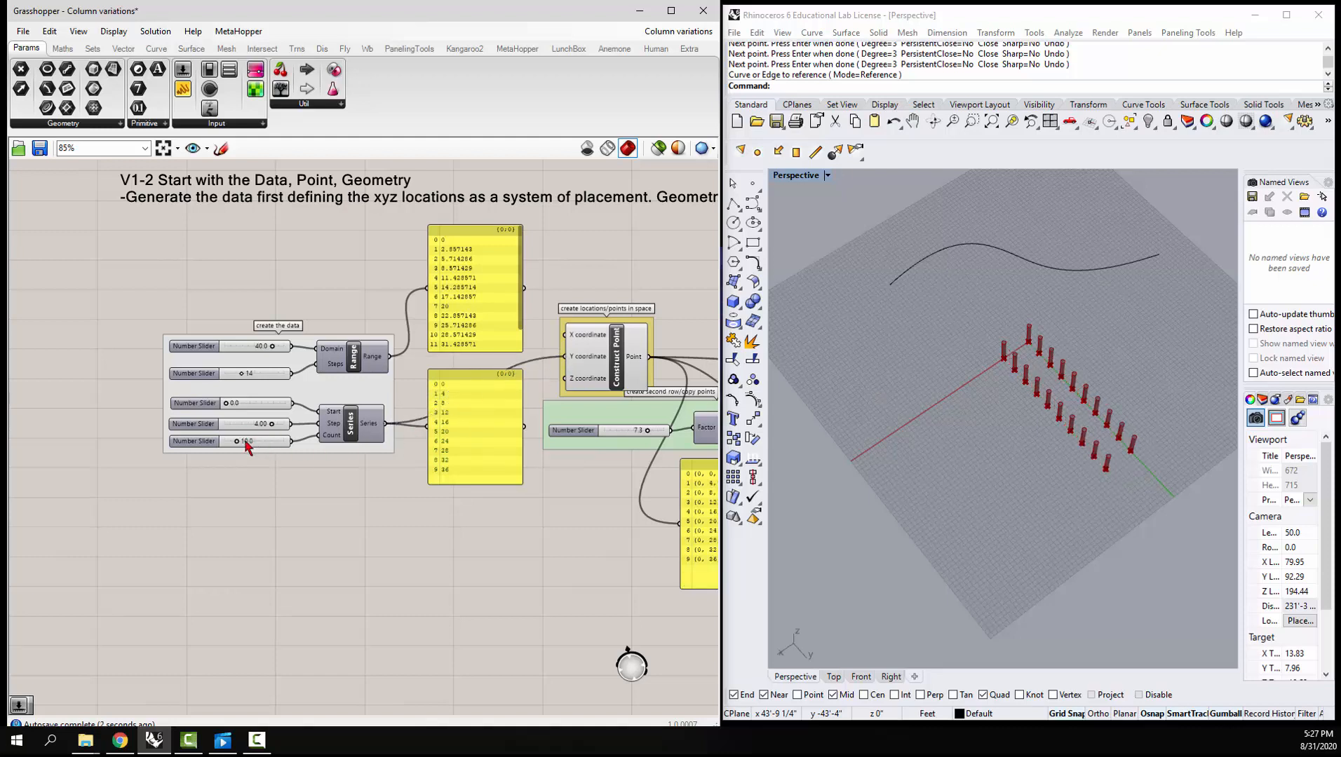
mouse_move(239, 441)
mouse_down()
mouse_move(254, 442)
mouse_move(237, 440)
mouse_up()
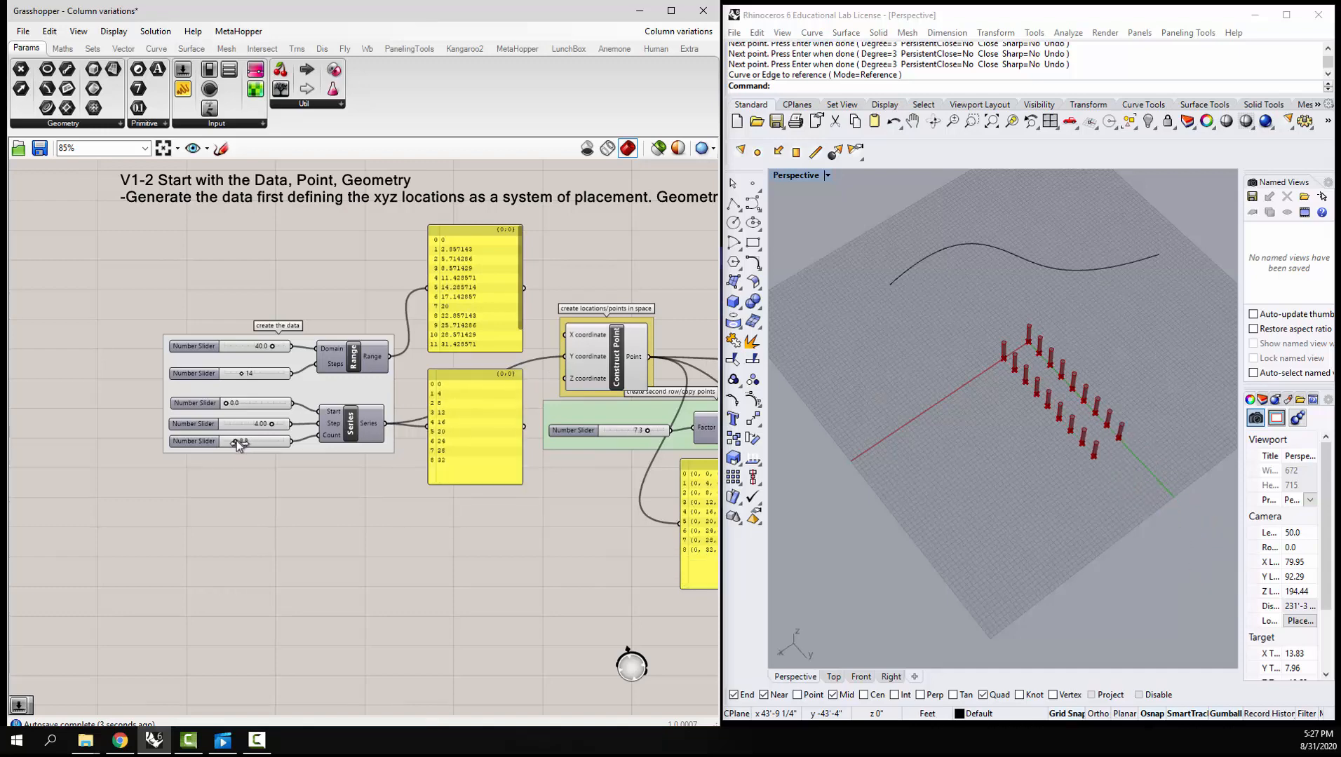
Survey the single-row definitions and the neighbouring, more complex column definitions across the canvas
scroll(238, 396, down, 6)
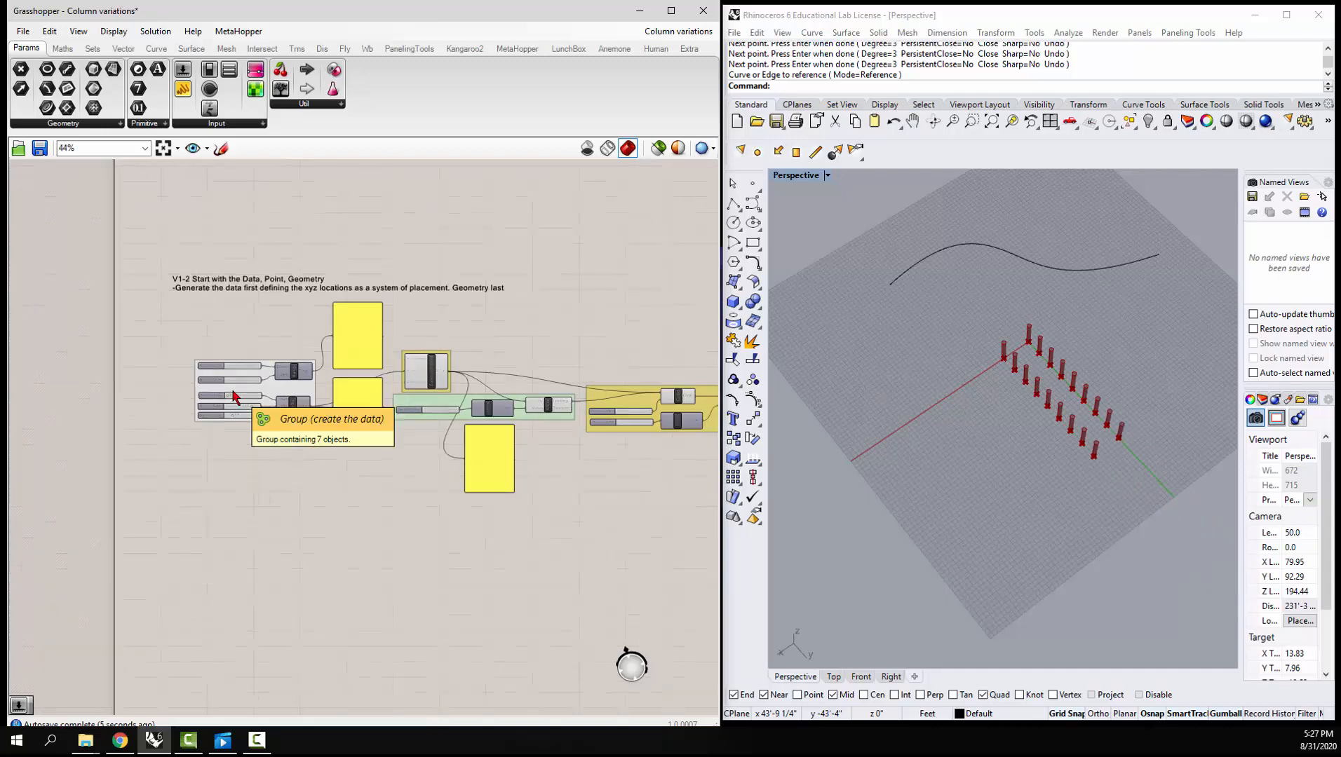
scroll(313, 451, down, 1)
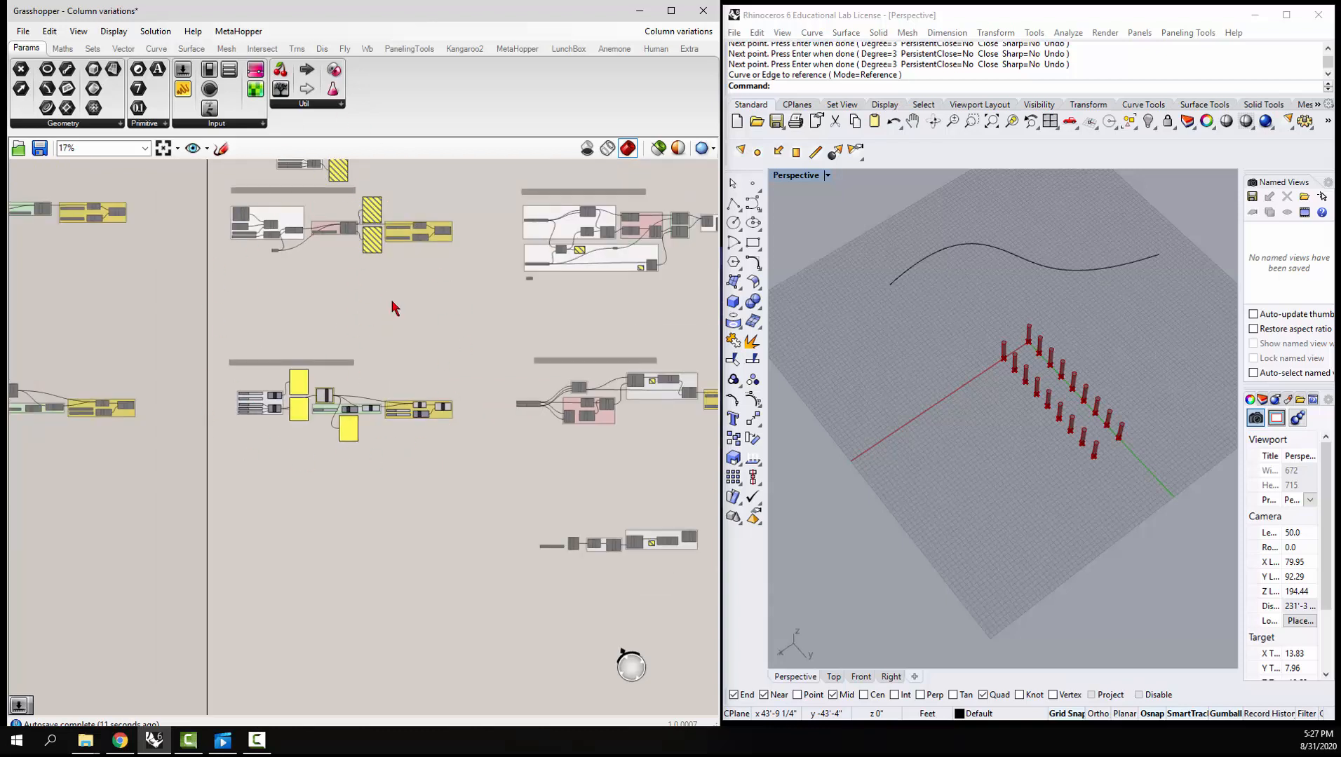
right_drag(392, 302, 404, 512)
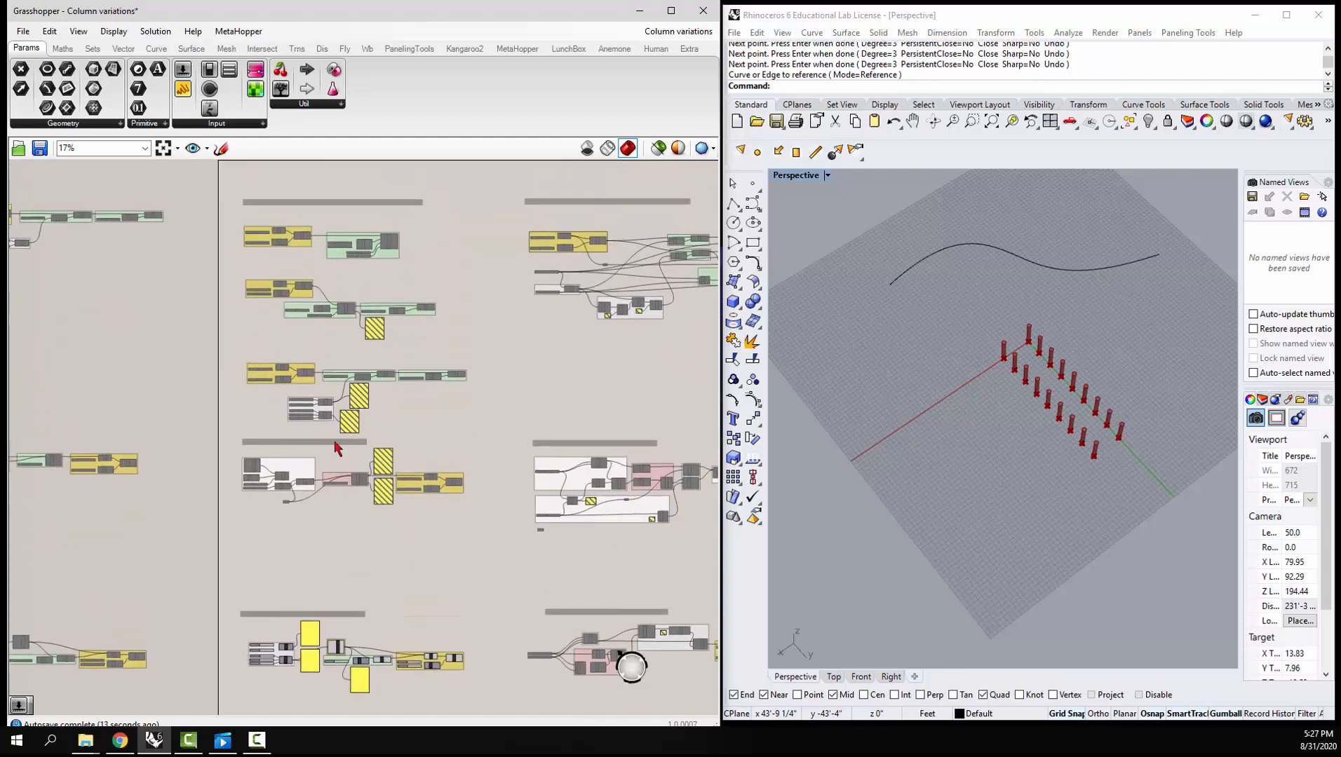
right_drag(443, 609, 326, 559)
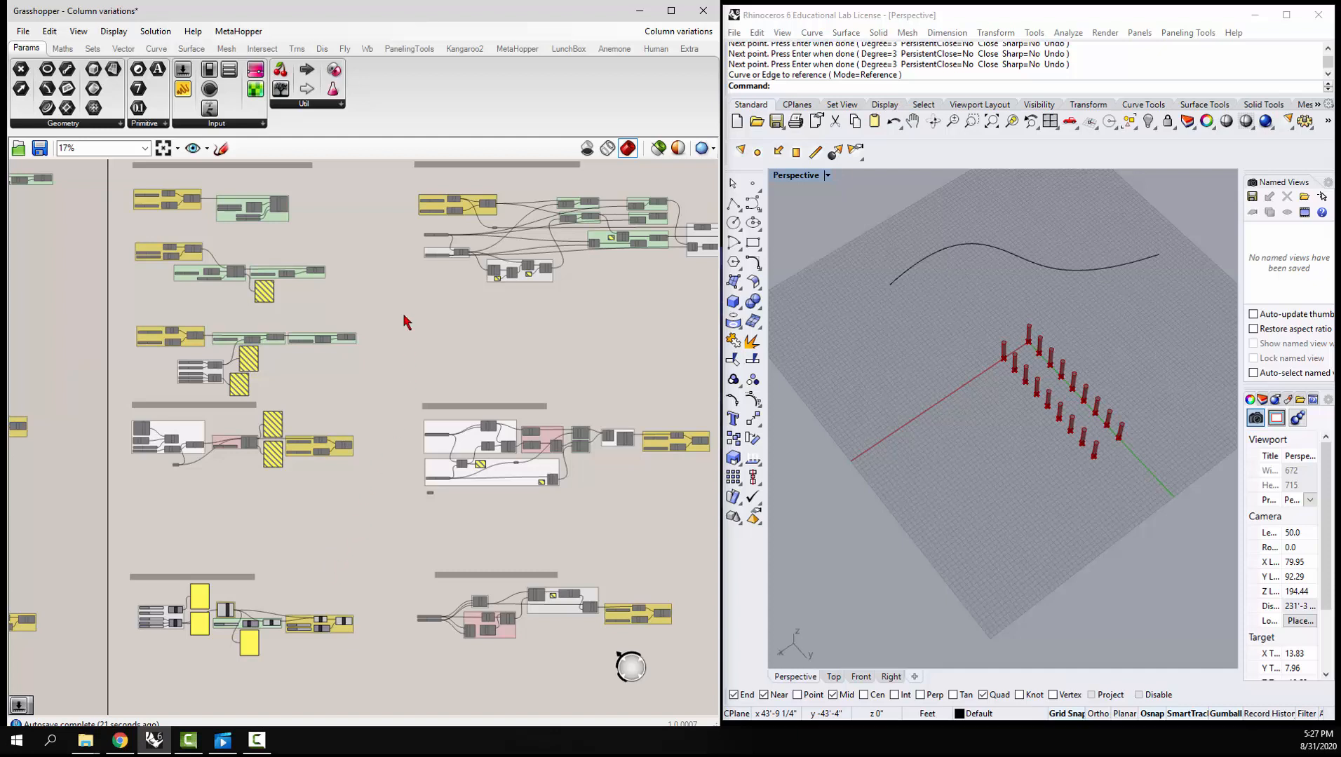
right_drag(424, 324, 406, 349)
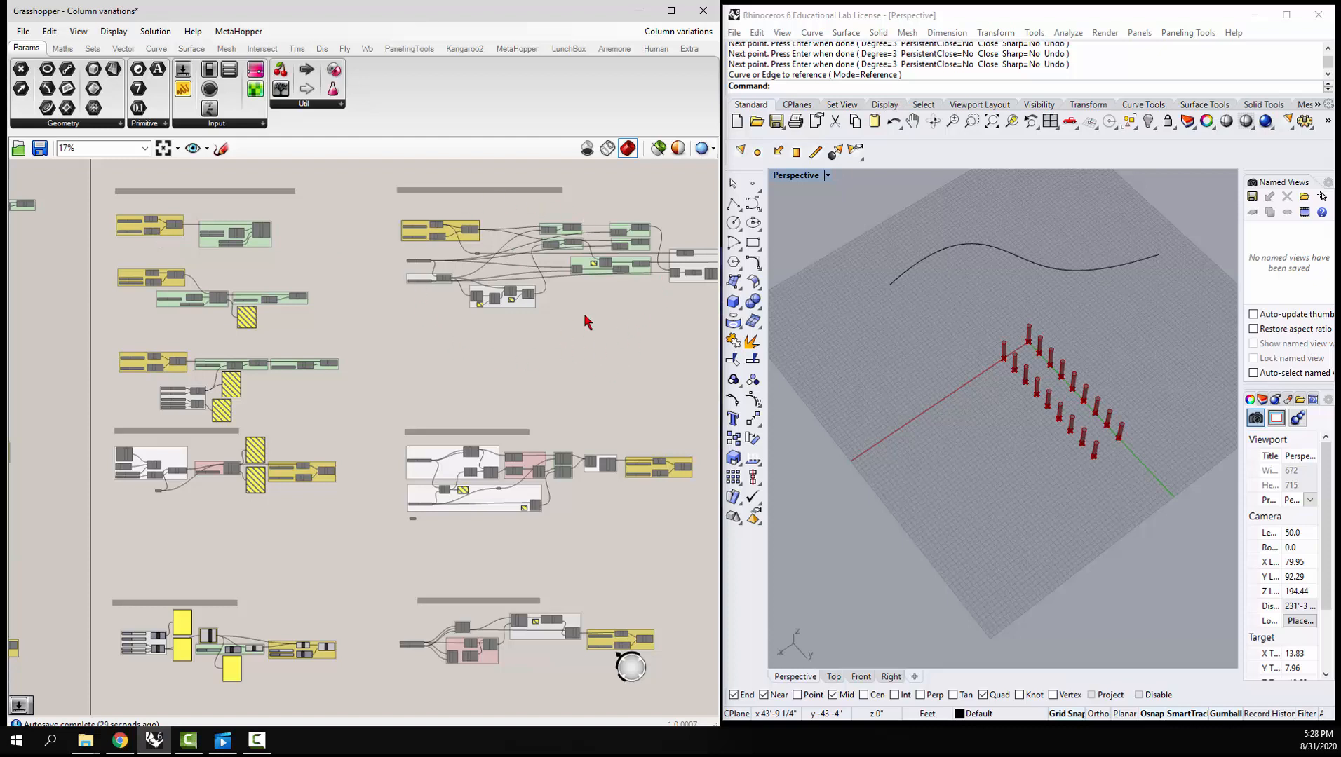
right_drag(370, 512, 372, 446)
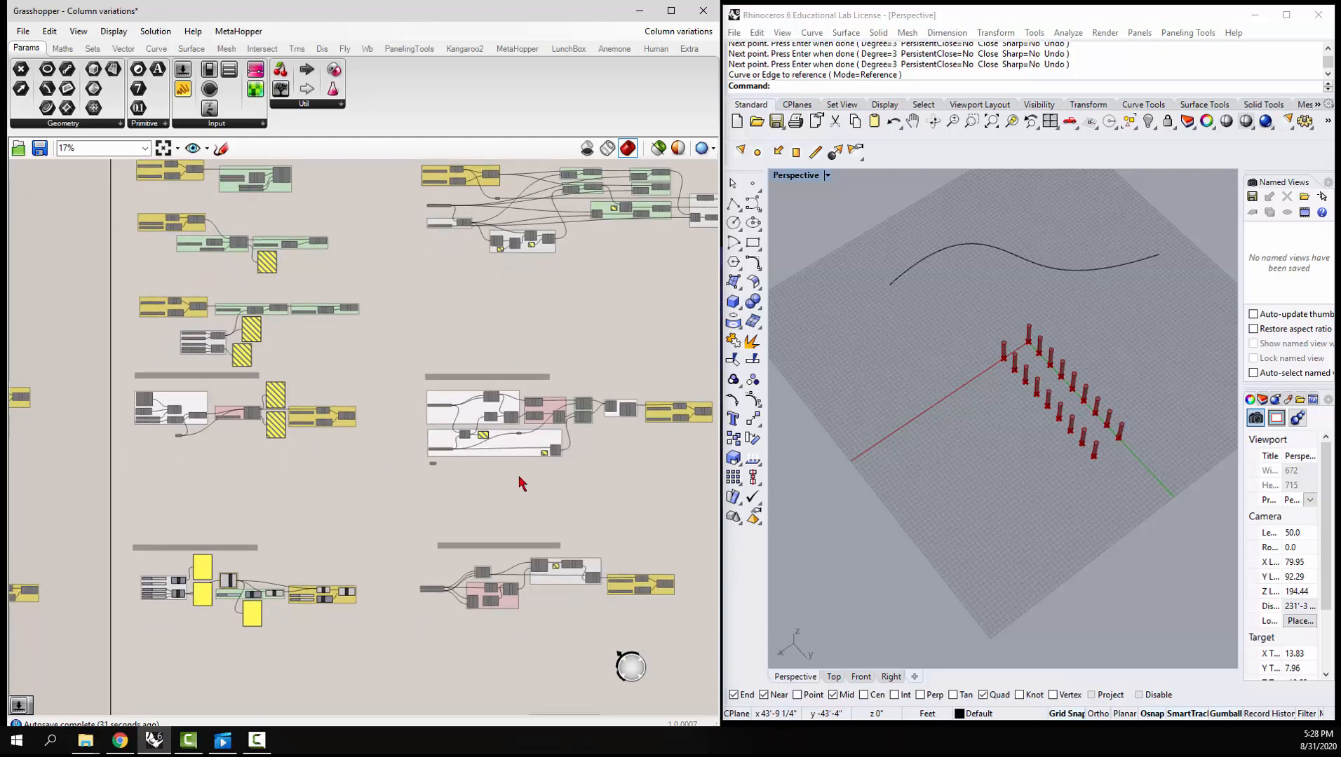
right_drag(533, 514, 464, 449)
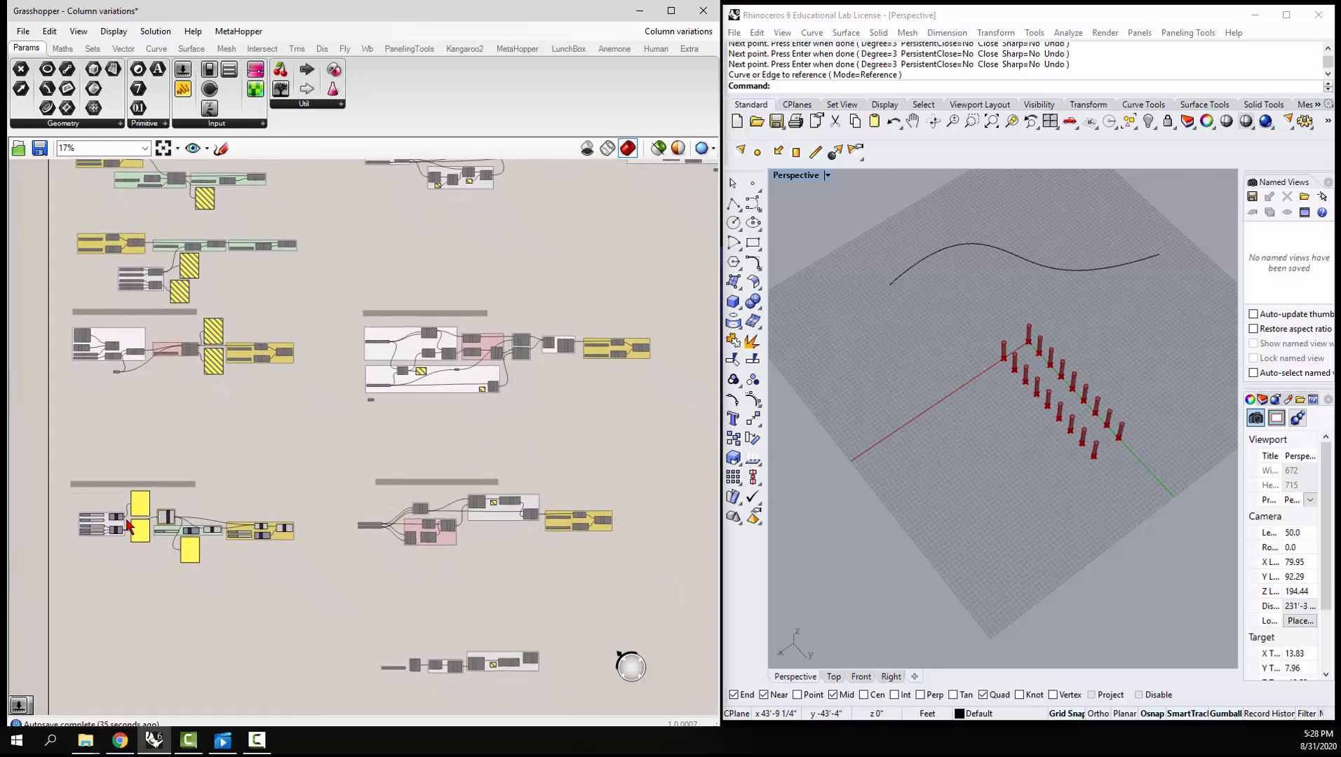